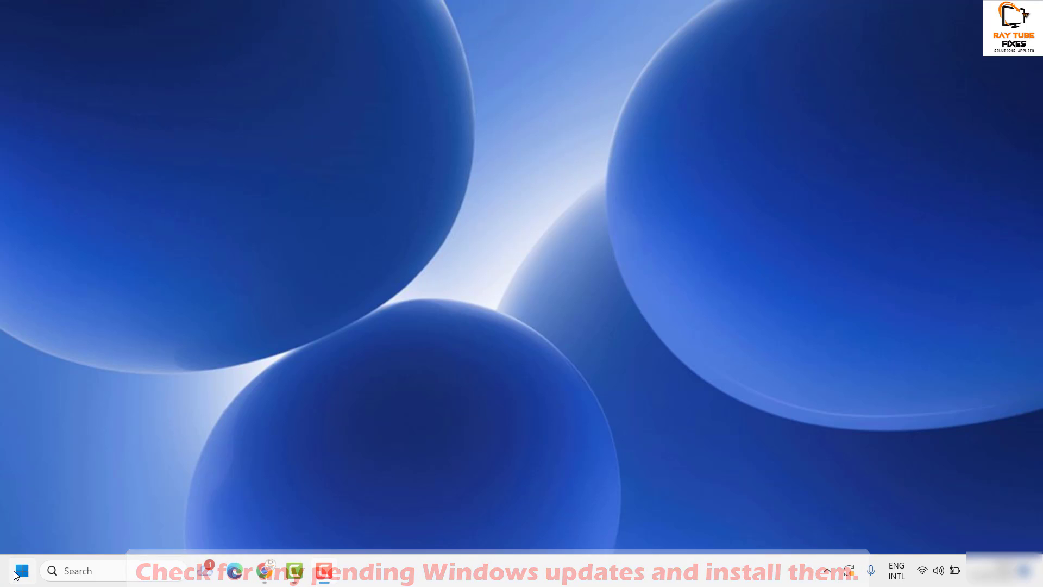
# - Open the Windows Update page in Settings, review the restart options for the pending update, and close Settings
pyautogui.rightClick(16, 575)
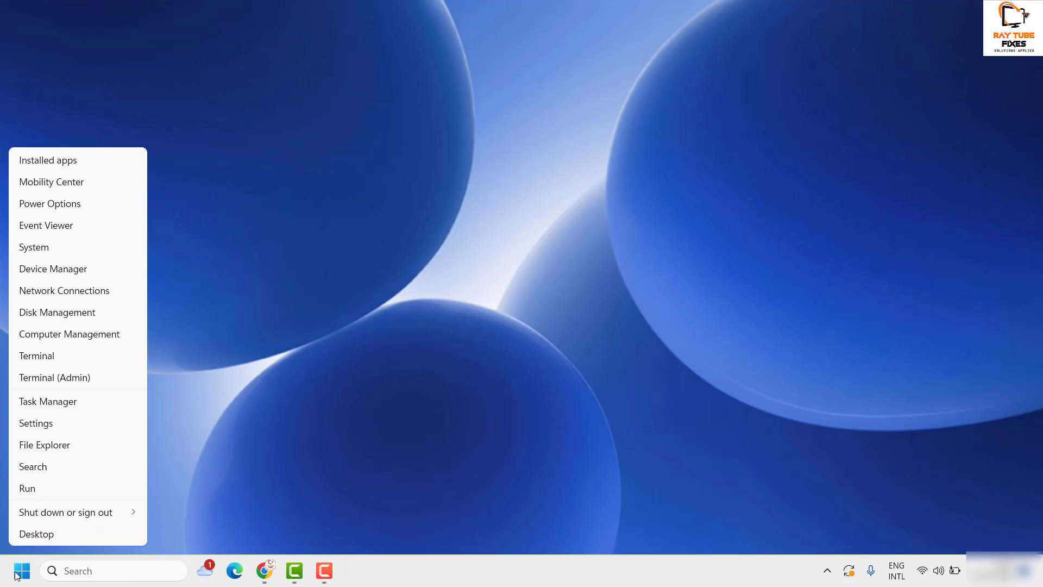
pyautogui.click(51, 427)
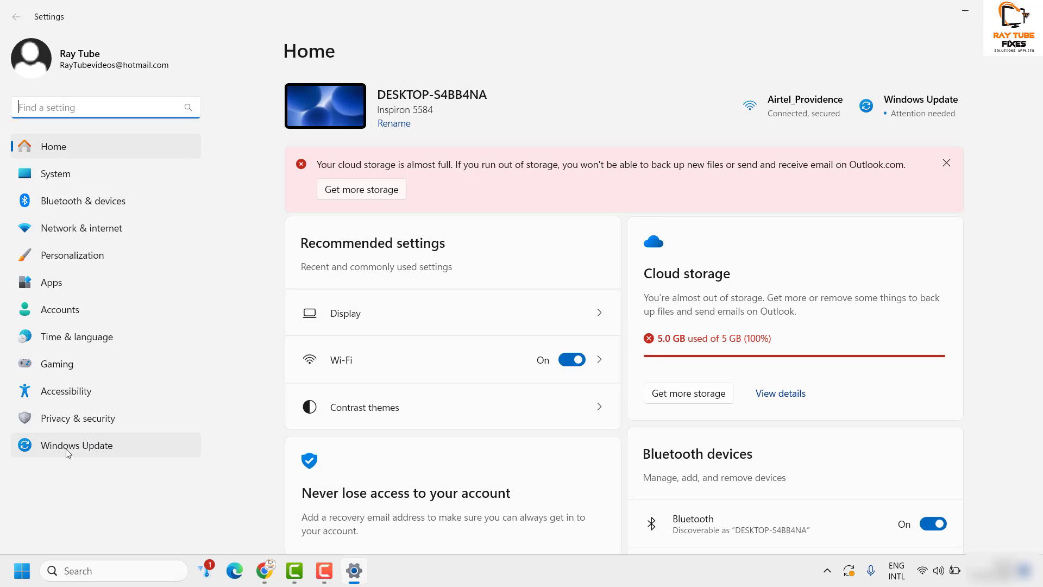
pyautogui.click(64, 452)
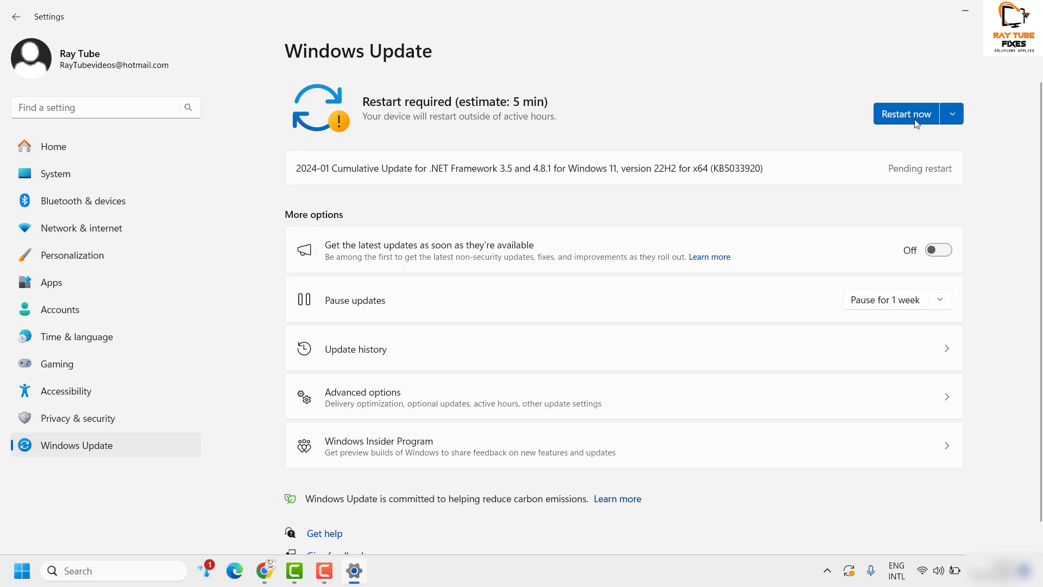
pyautogui.click(951, 114)
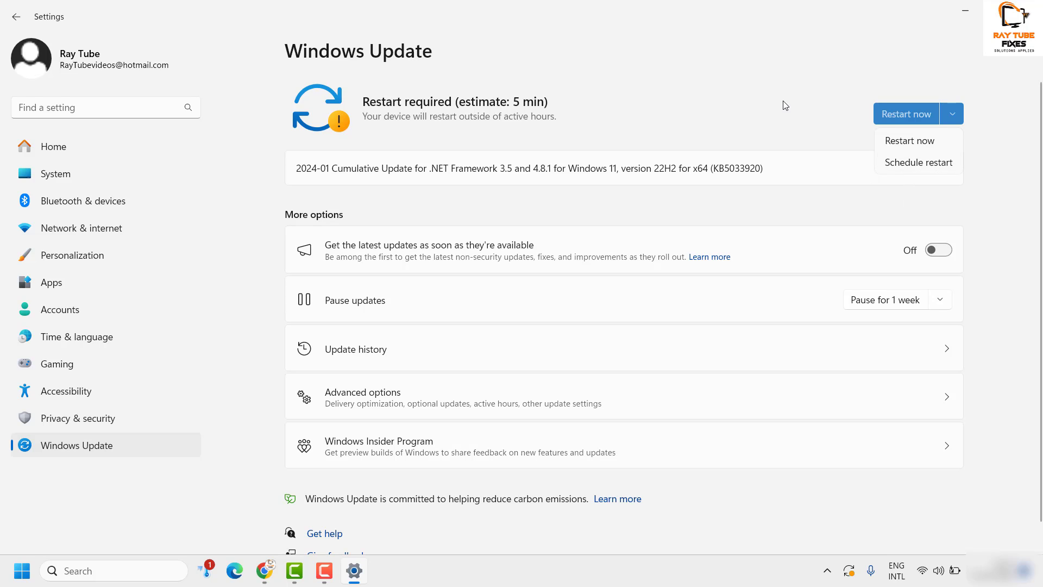
pyautogui.click(794, 128)
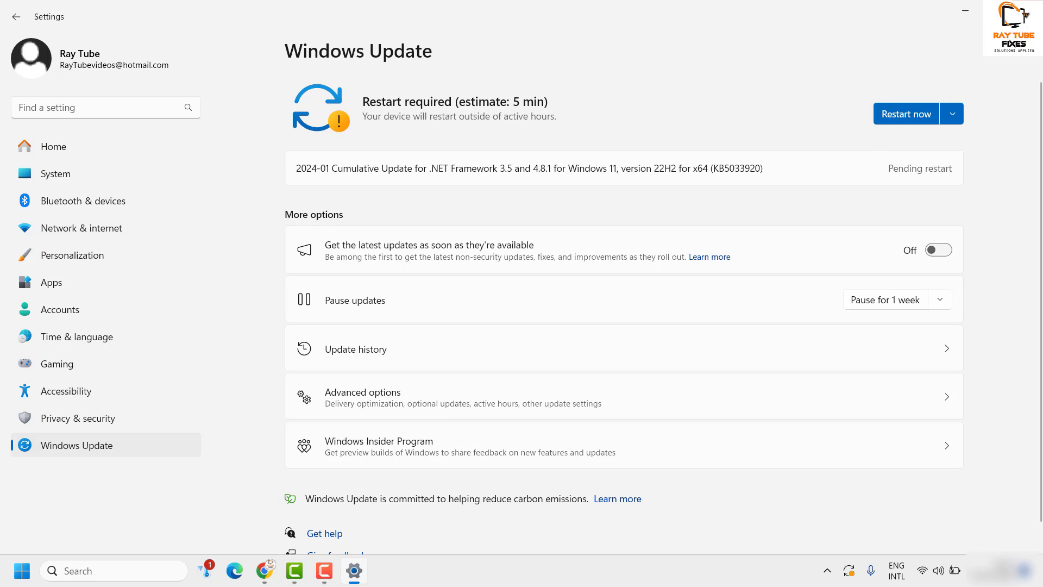
pyautogui.click(1018, 8)
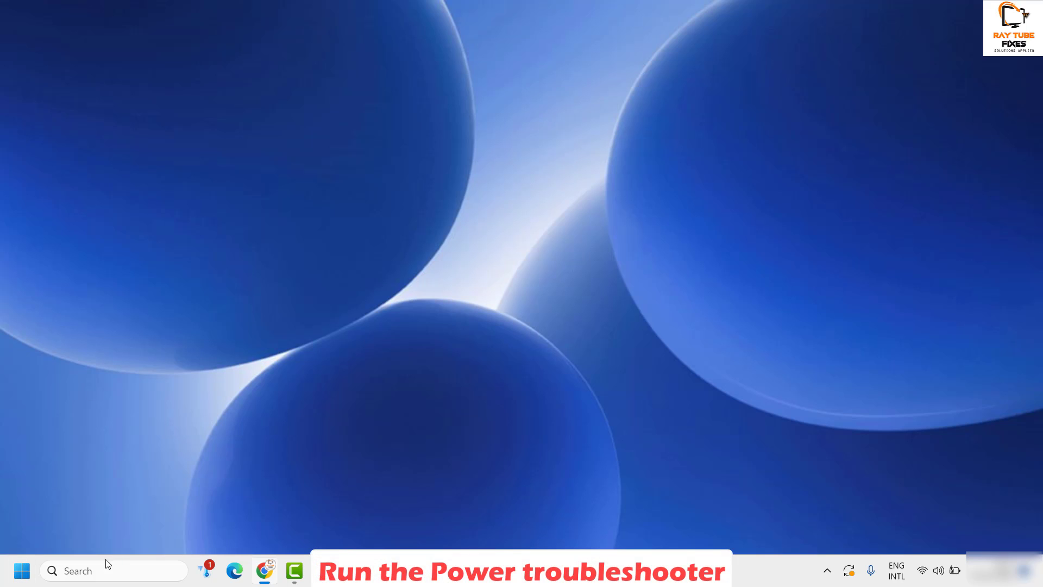
# - Launch the Power troubleshooter by running the command msdt.exe /id PowerDiagnostic from the Run dialog
pyautogui.click(92, 572)
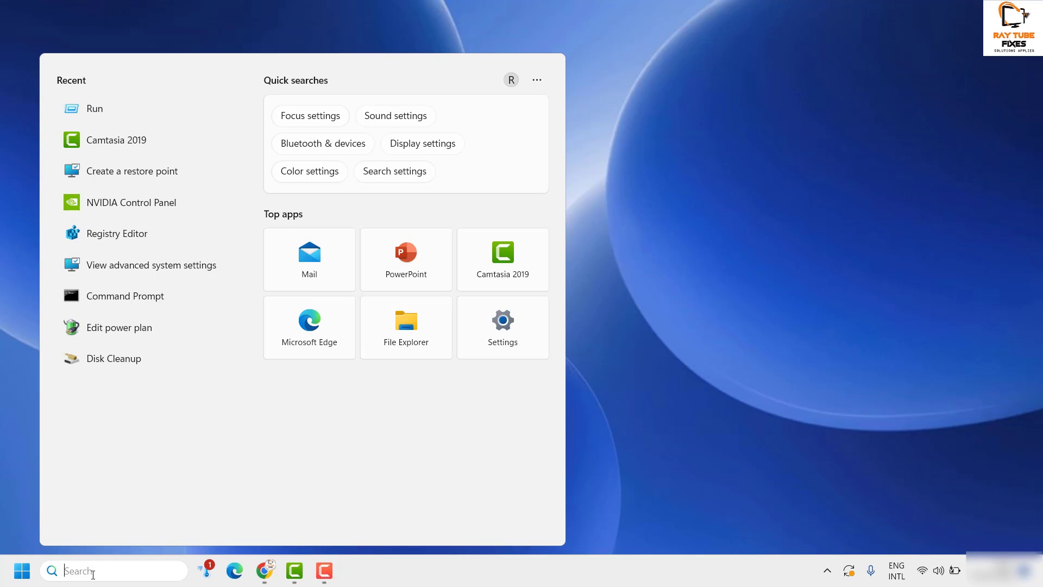
pyautogui.write('run')
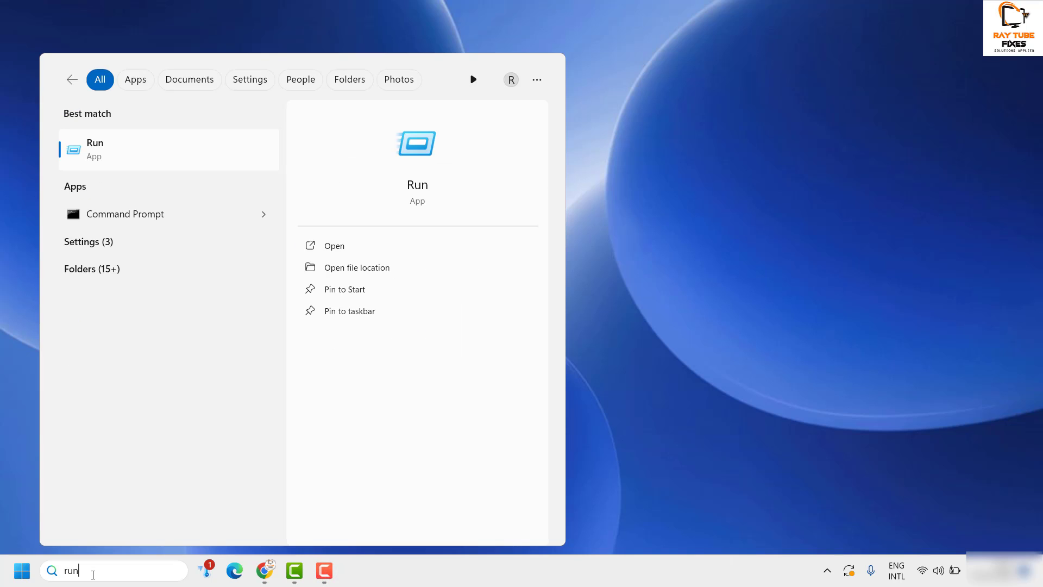
pyautogui.click(143, 161)
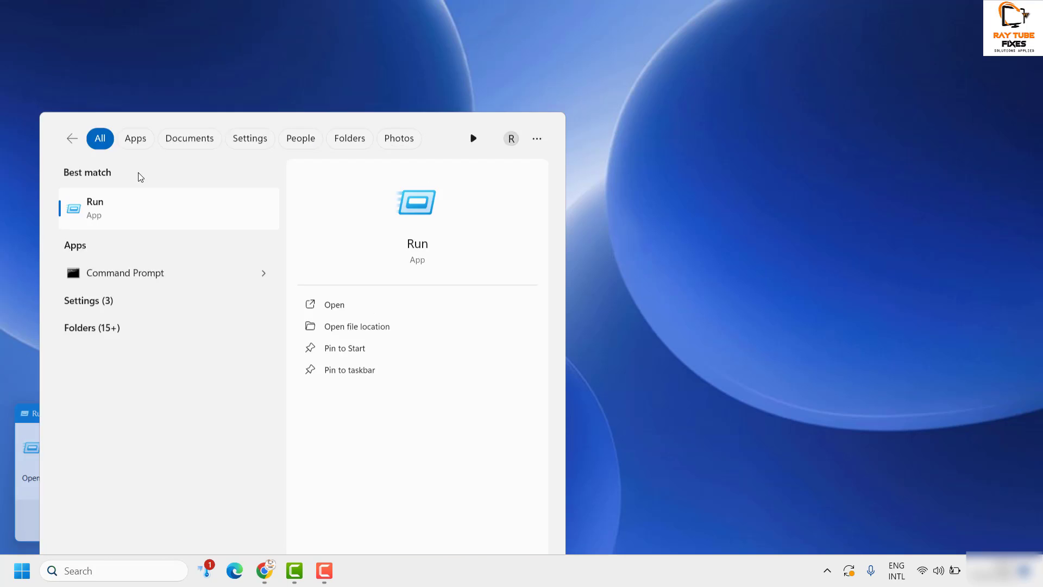
pyautogui.moveTo(181, 412); pyautogui.dragTo(576, 202)
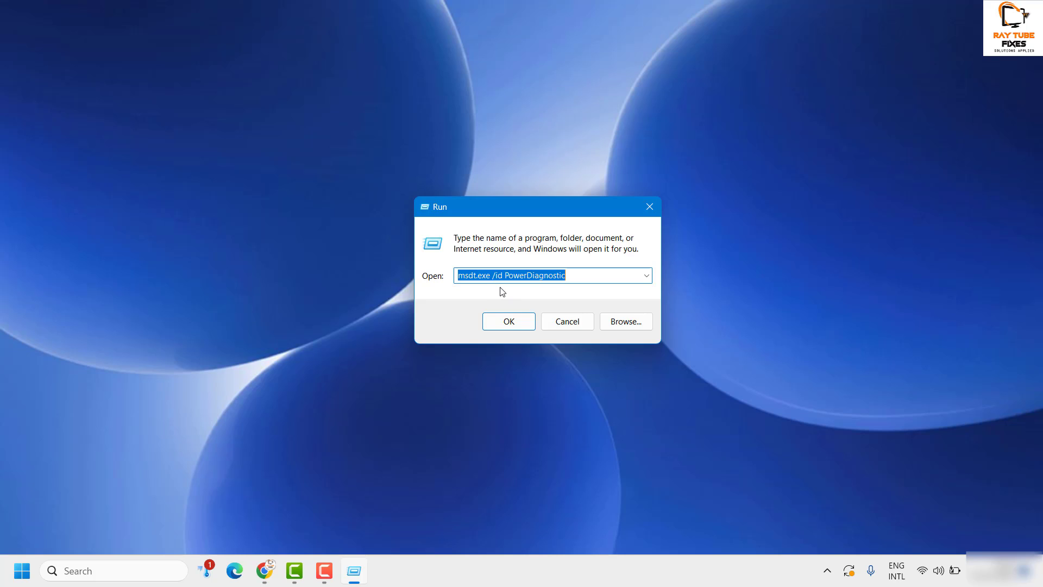
pyautogui.click(512, 324)
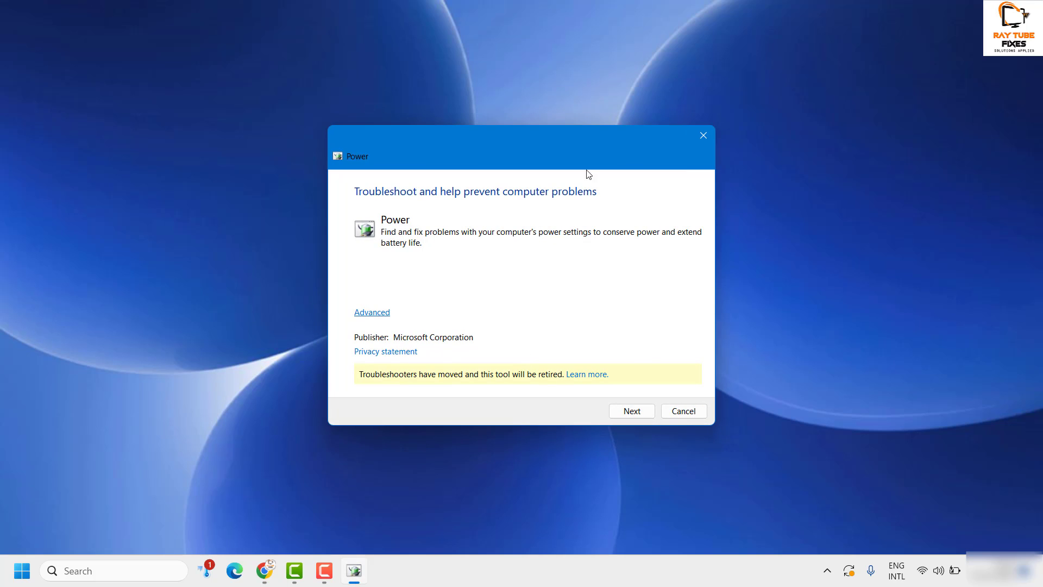
# - Run the Power troubleshooter with its advanced option to apply repairs automatically, and close it when finished
pyautogui.moveTo(582, 145)
pyautogui.mouseDown()
pyautogui.moveTo(605, 168)
pyautogui.moveTo(583, 152)
pyautogui.mouseUp()
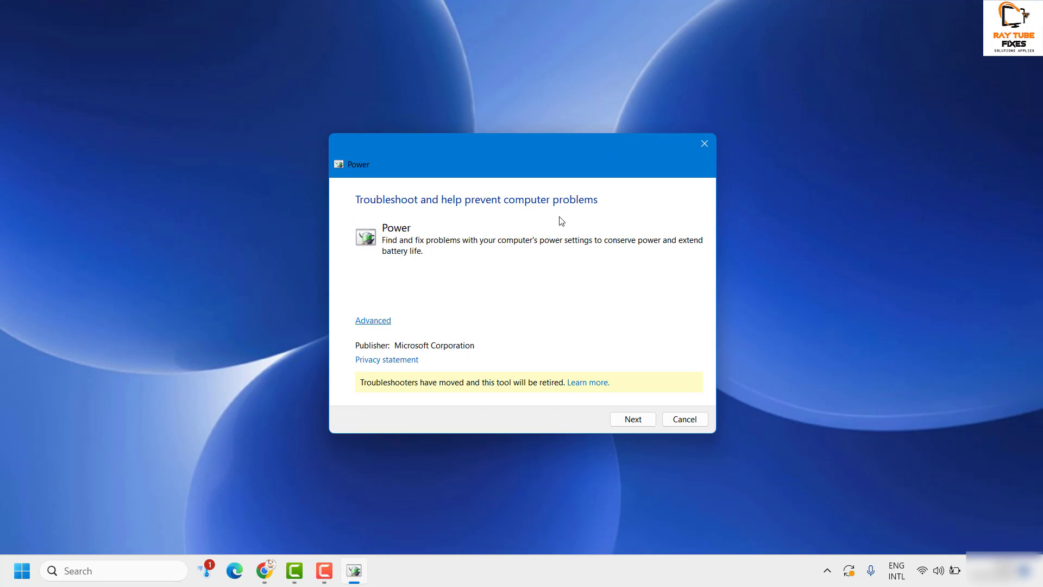
pyautogui.click(375, 321)
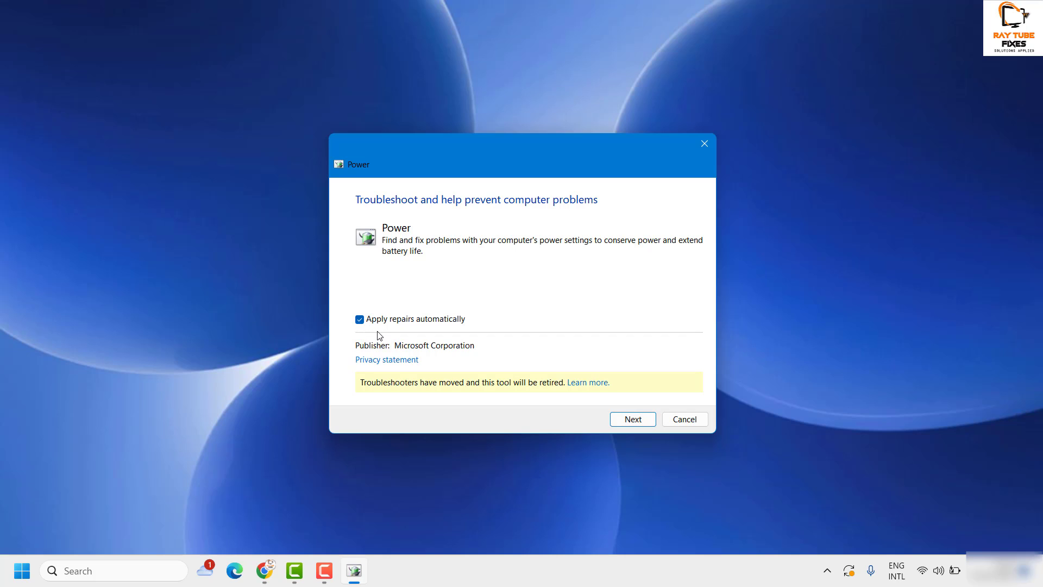
pyautogui.click(632, 421)
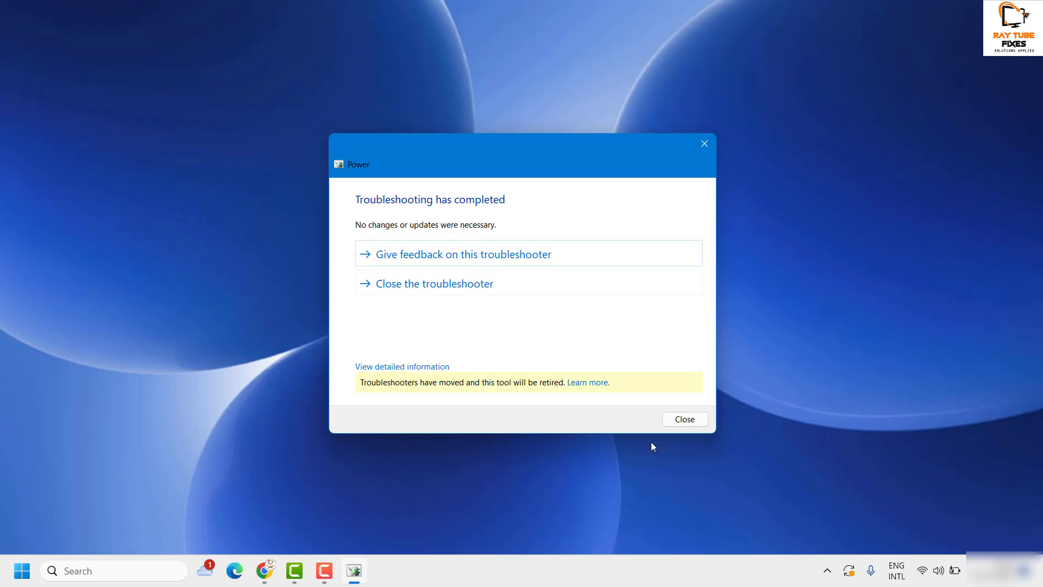
pyautogui.click(689, 422)
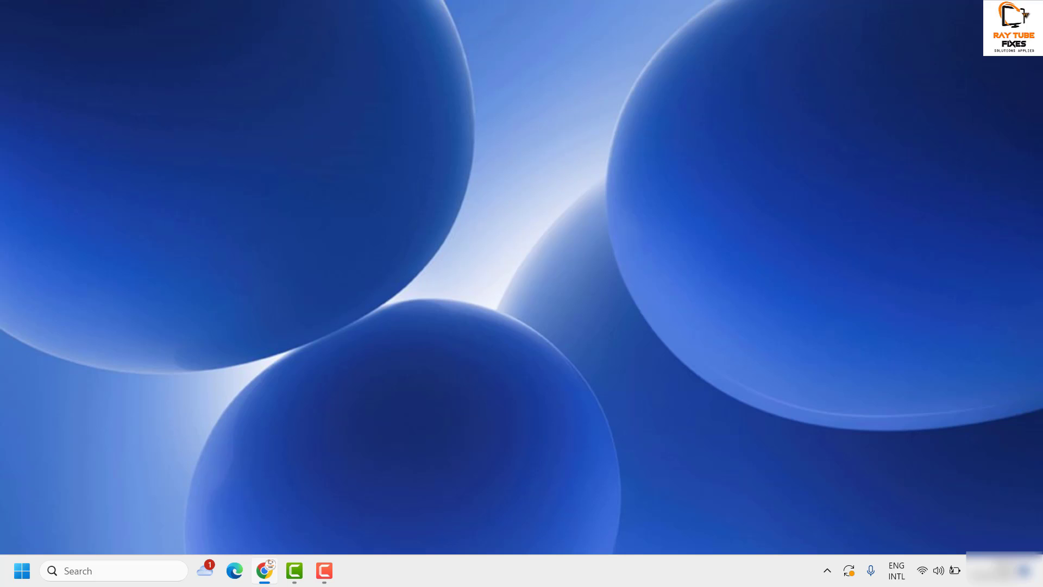
# - In Device Manager, search automatically for an updated driver for the Microsoft ACPI-Compliant Control Method Battery
pyautogui.rightClick(20, 575)
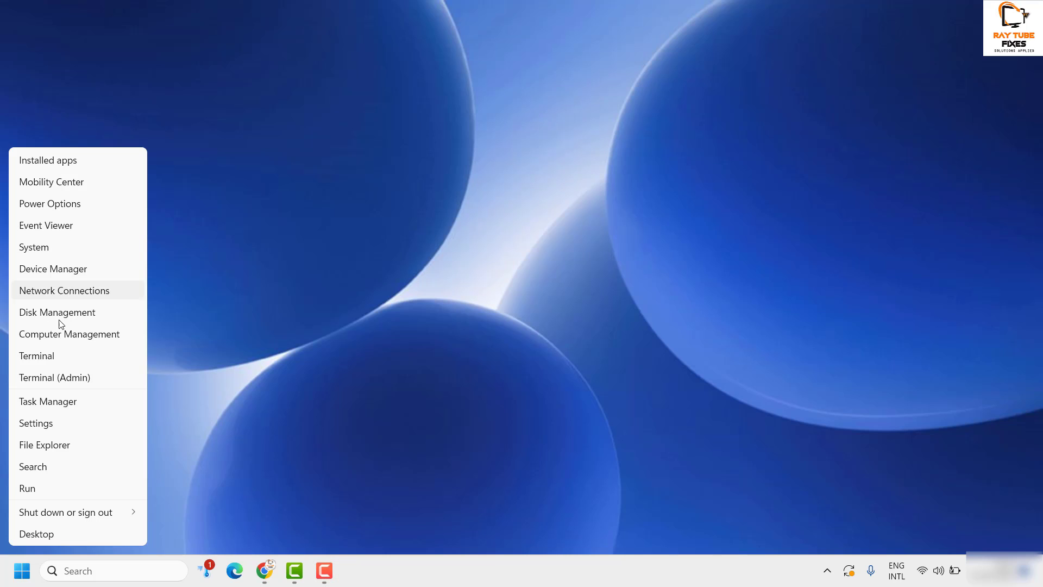
pyautogui.click(60, 274)
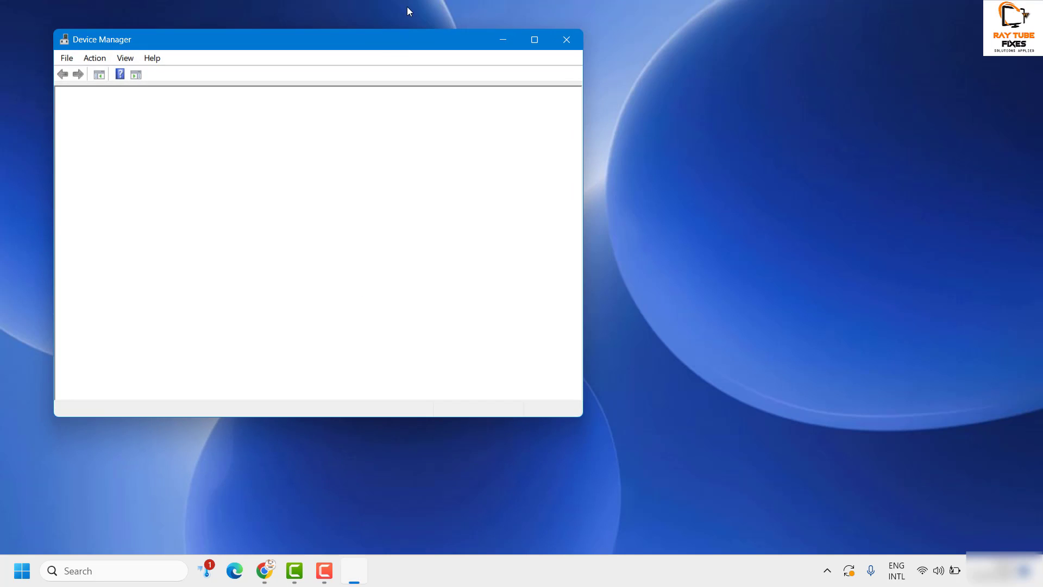
pyautogui.moveTo(403, 38); pyautogui.dragTo(630, 56)
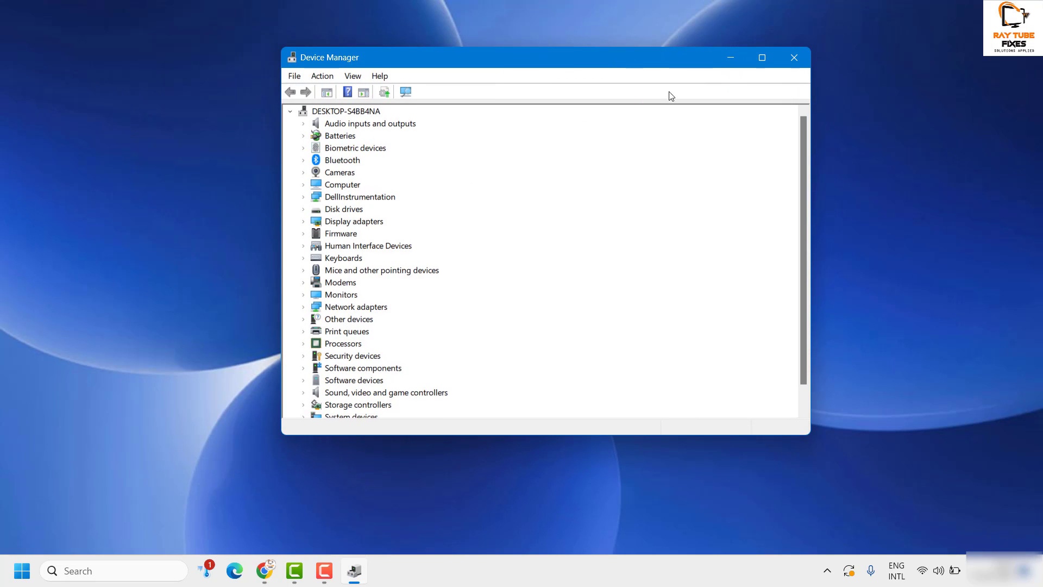
pyautogui.click(304, 137)
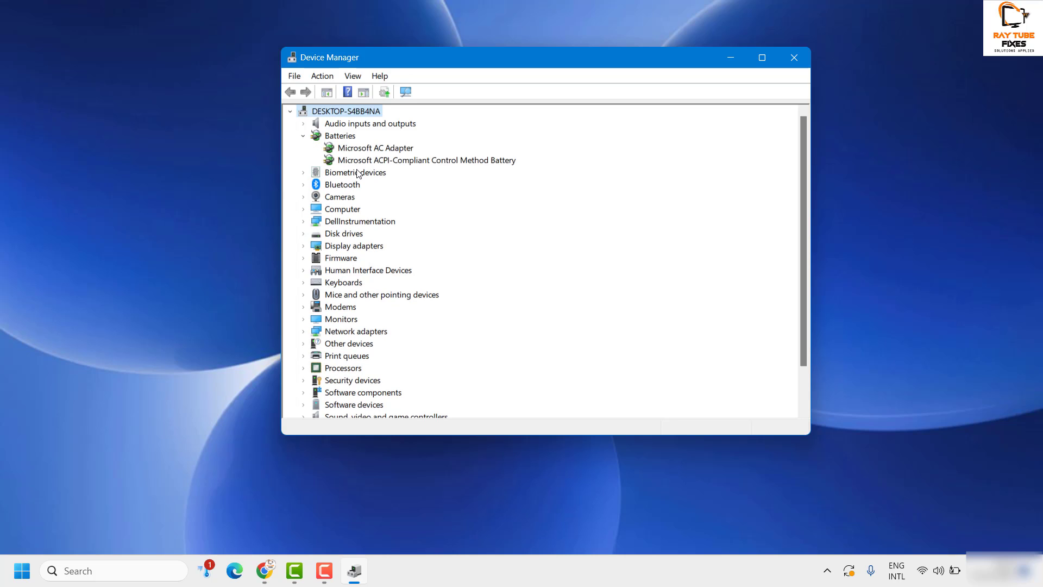
pyautogui.rightClick(391, 163)
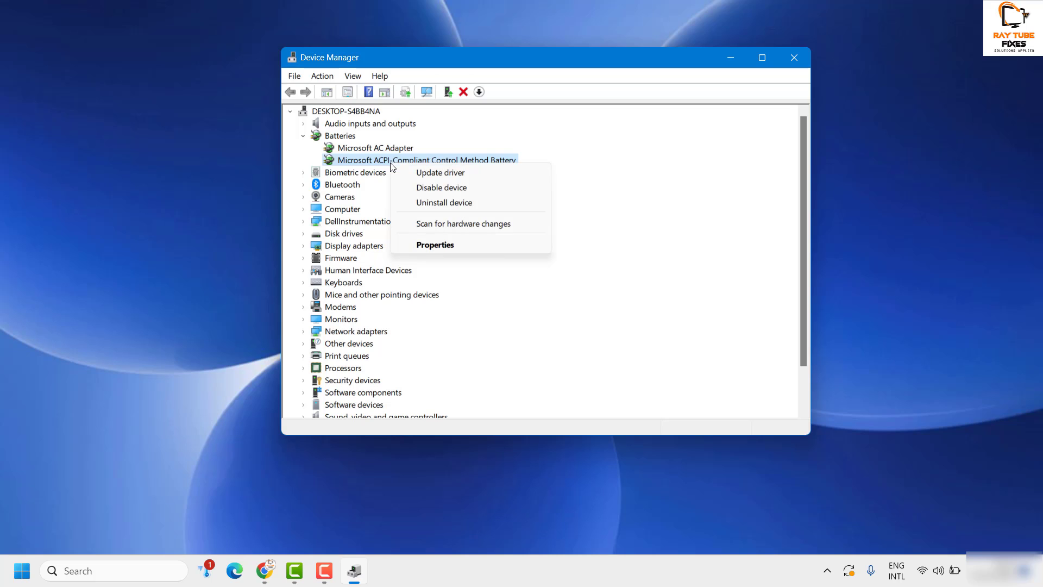
pyautogui.click(458, 172)
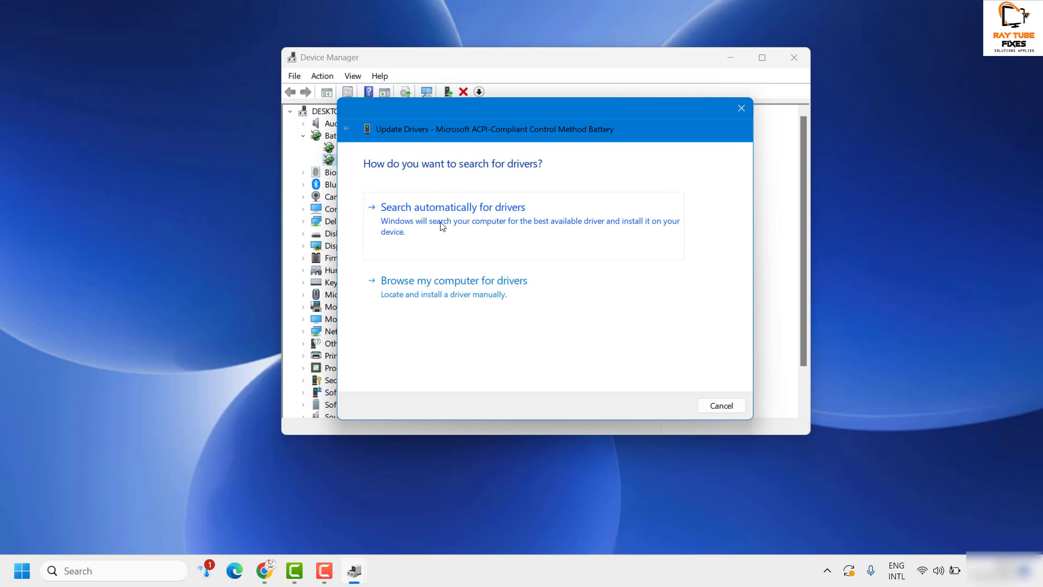
pyautogui.click(442, 227)
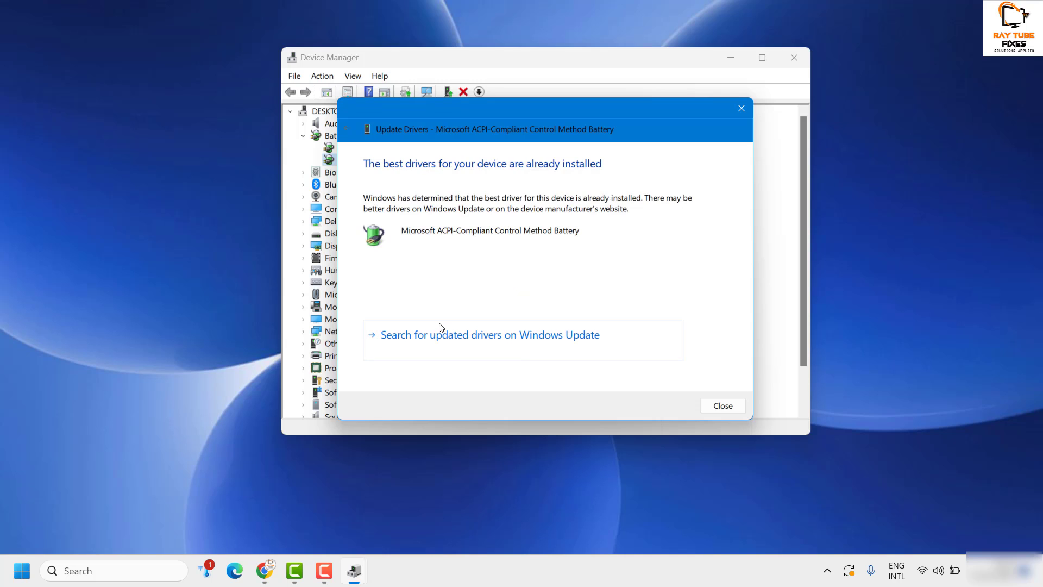
pyautogui.click(717, 406)
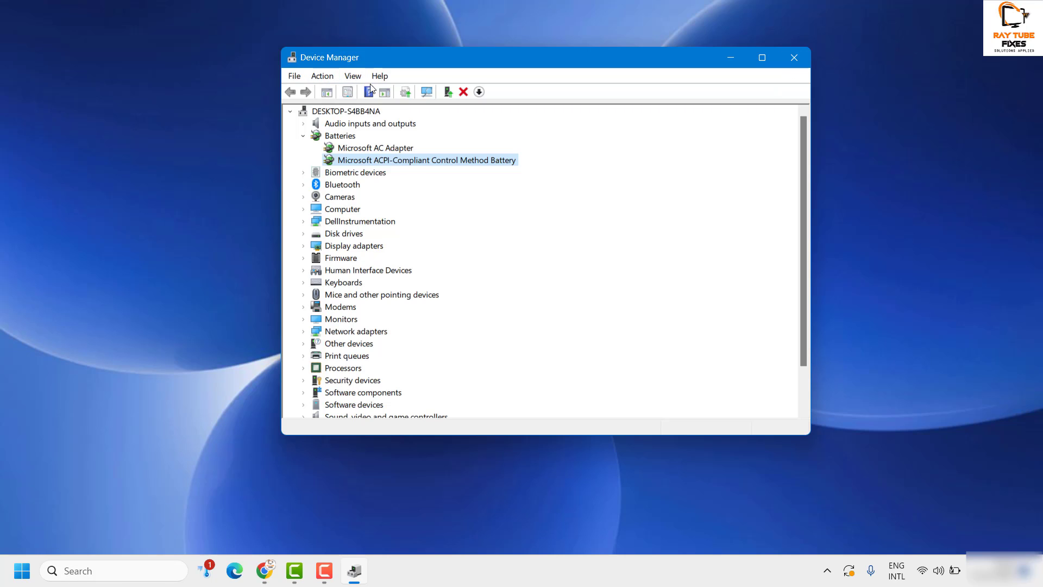
# - Try to uninstall the Microsoft ACPI-Compliant Control Method Battery device, and close Device Manager
pyautogui.rightClick(394, 161)
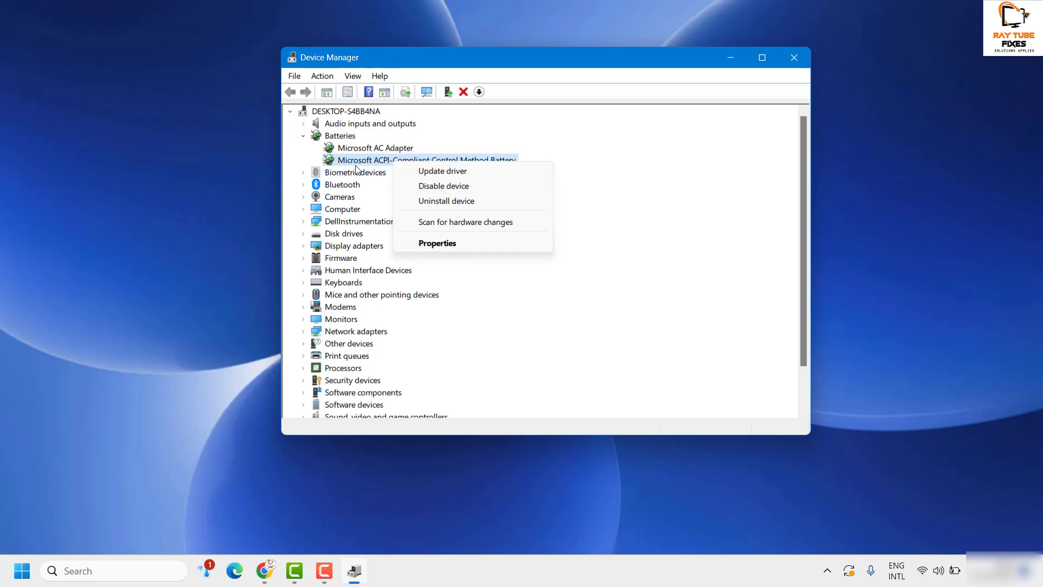
pyautogui.click(505, 328)
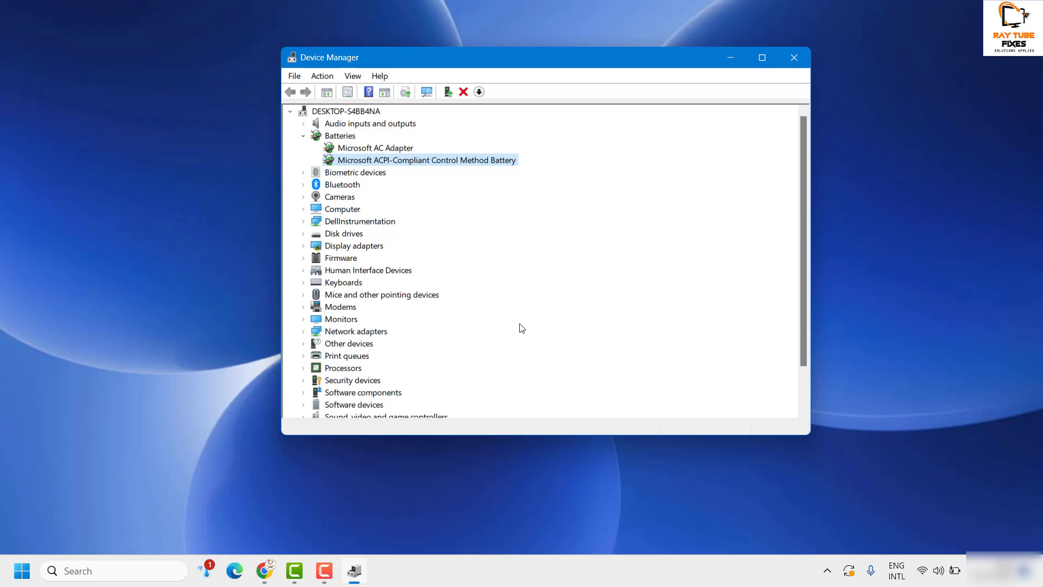
pyautogui.rightClick(464, 164)
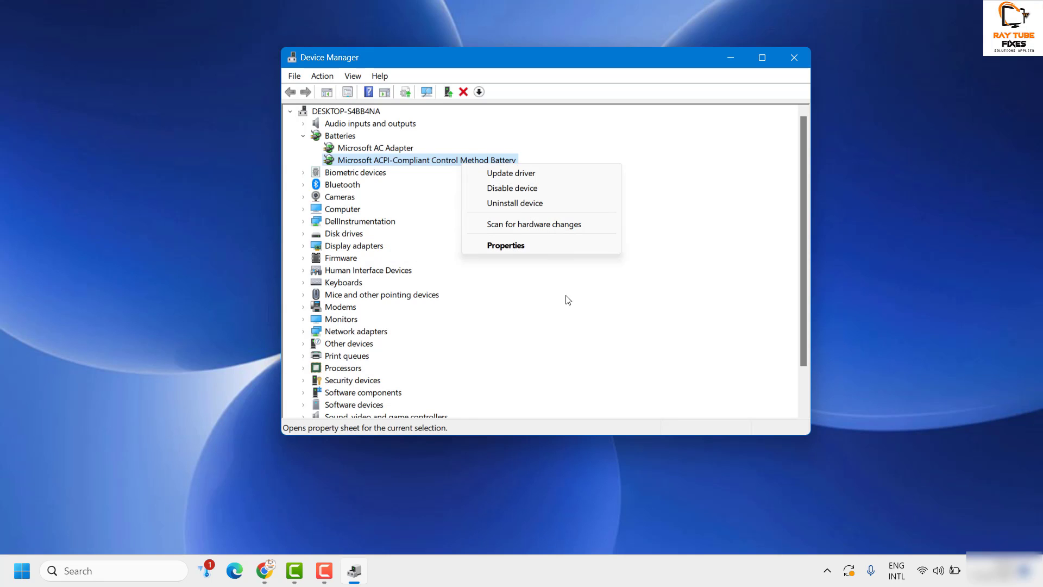
pyautogui.click(525, 206)
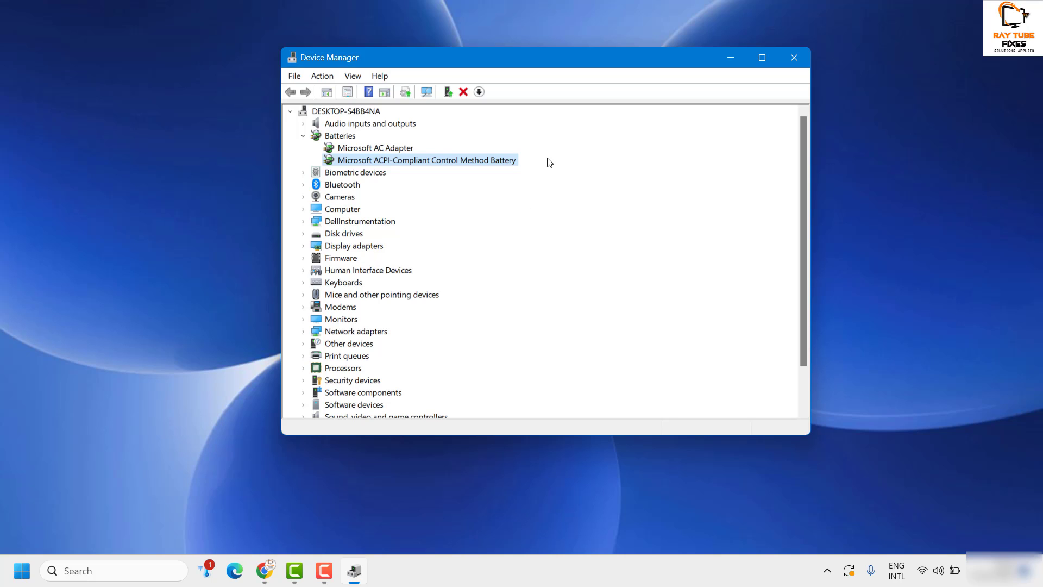
pyautogui.click(794, 57)
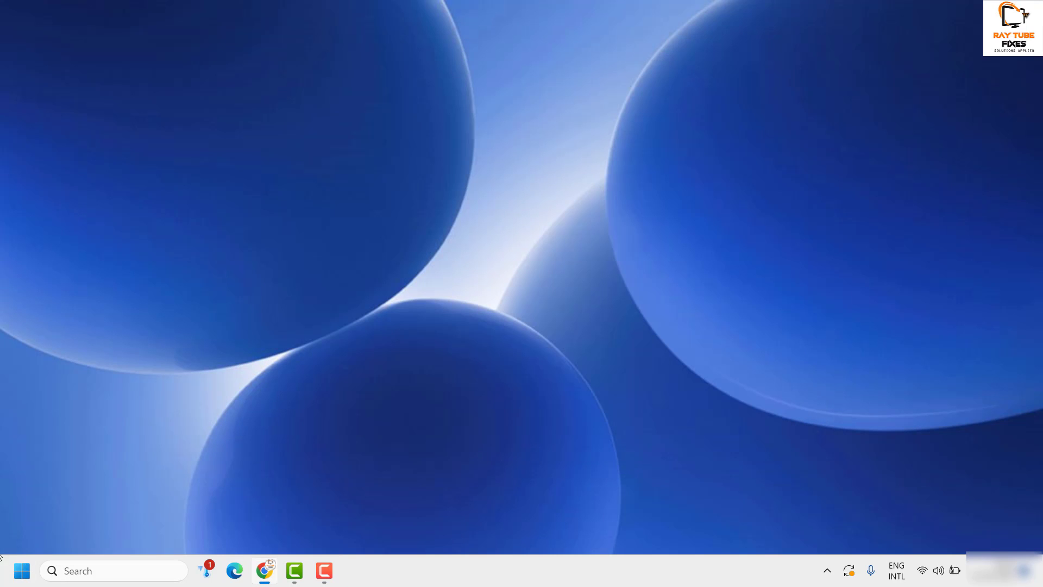
# - Reopen Device Manager, scan for hardware changes from the Microsoft ACPI-Compliant Control Method Battery, and close the window
pyautogui.rightClick(21, 571)
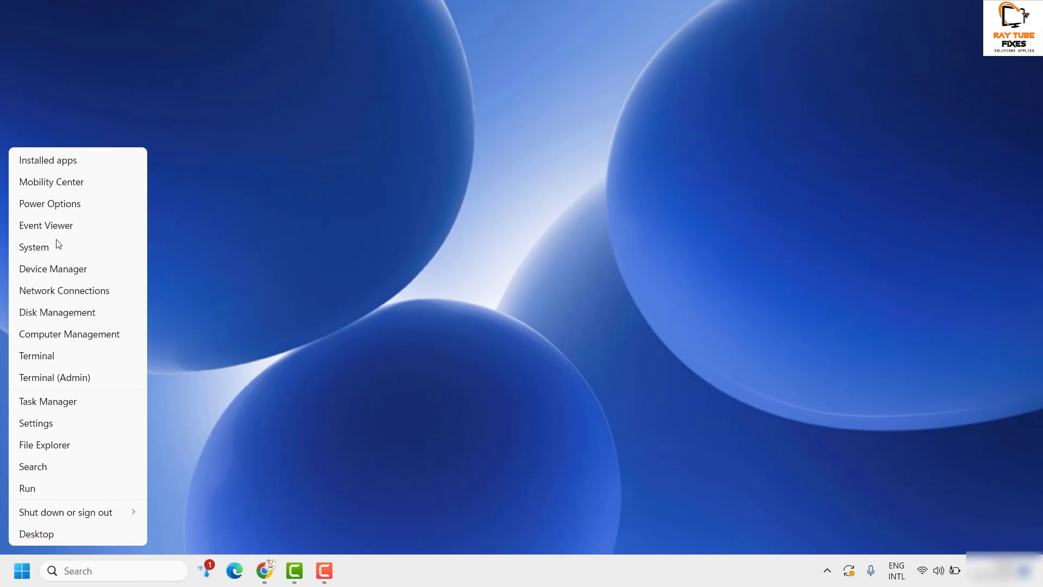
pyautogui.click(75, 272)
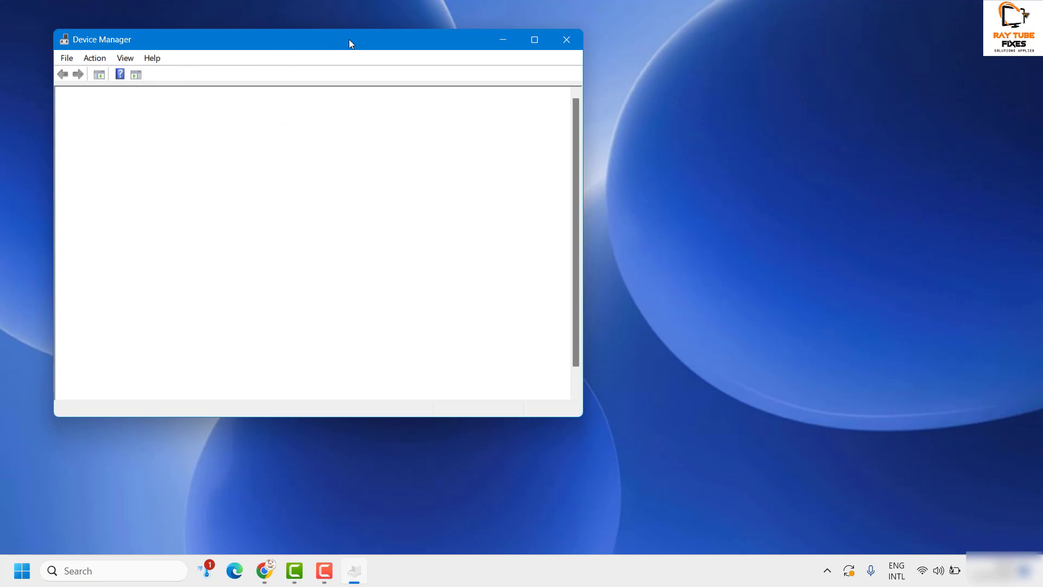
pyautogui.moveTo(349, 39); pyautogui.dragTo(460, 53)
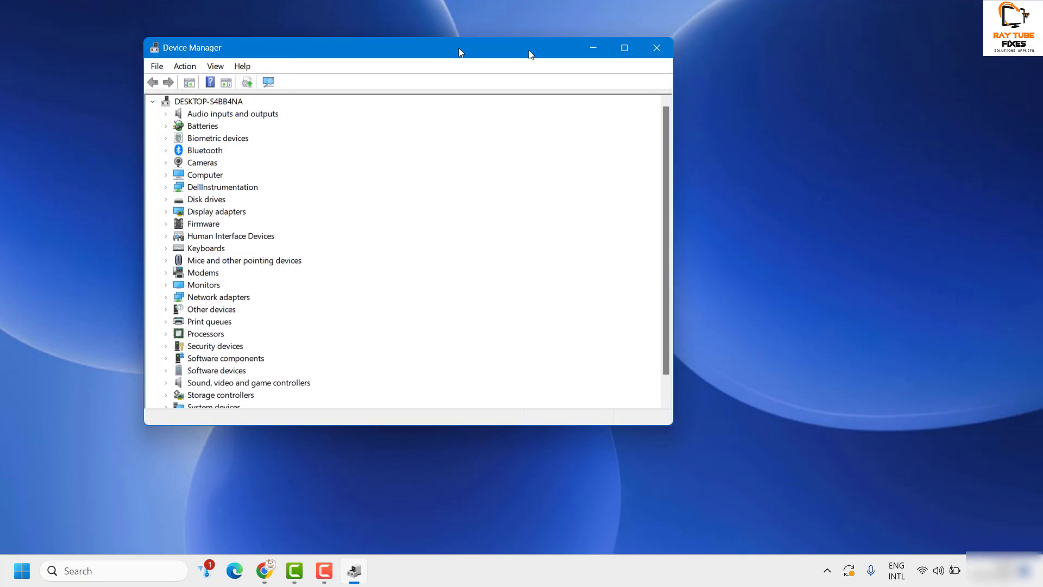
pyautogui.moveTo(532, 54); pyautogui.dragTo(686, 57)
pyautogui.click(320, 129)
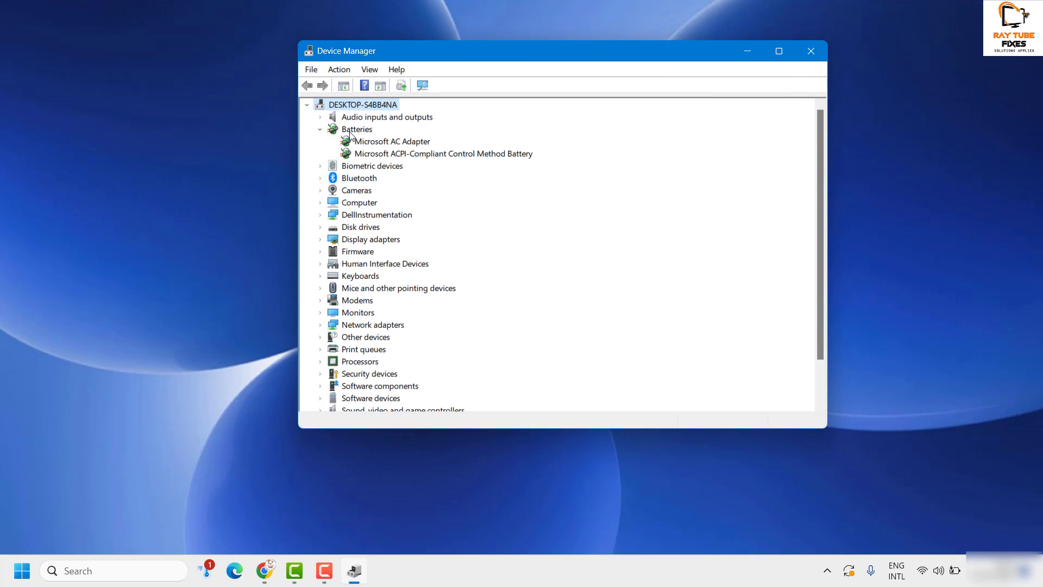
pyautogui.rightClick(394, 156)
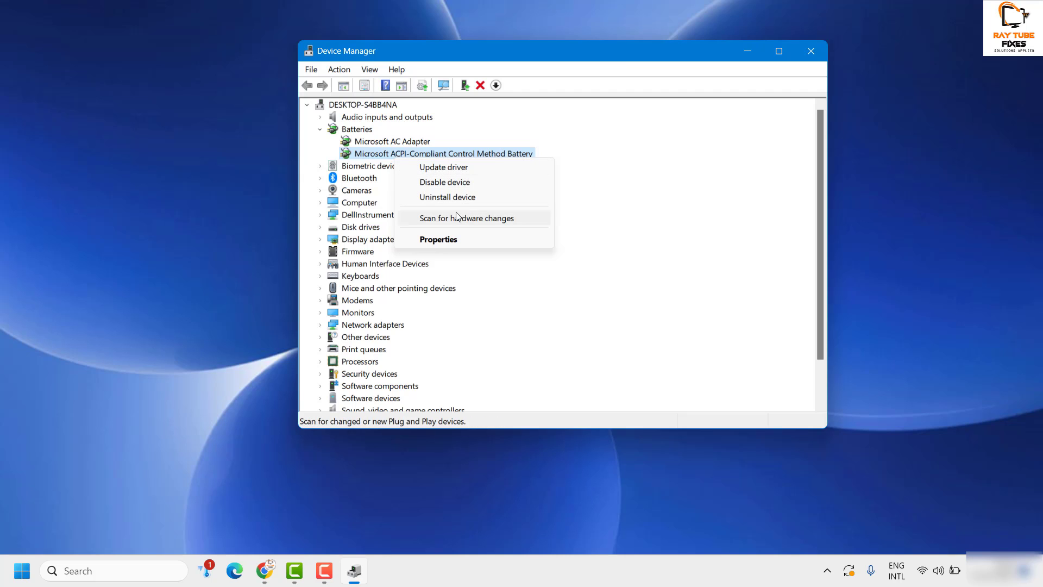
pyautogui.click(477, 221)
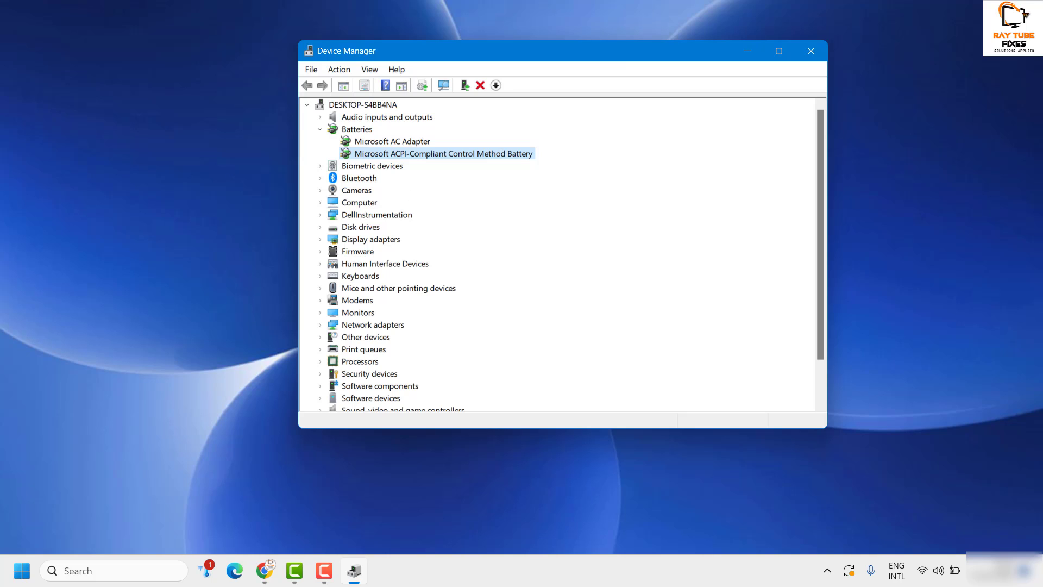
pyautogui.click(800, 47)
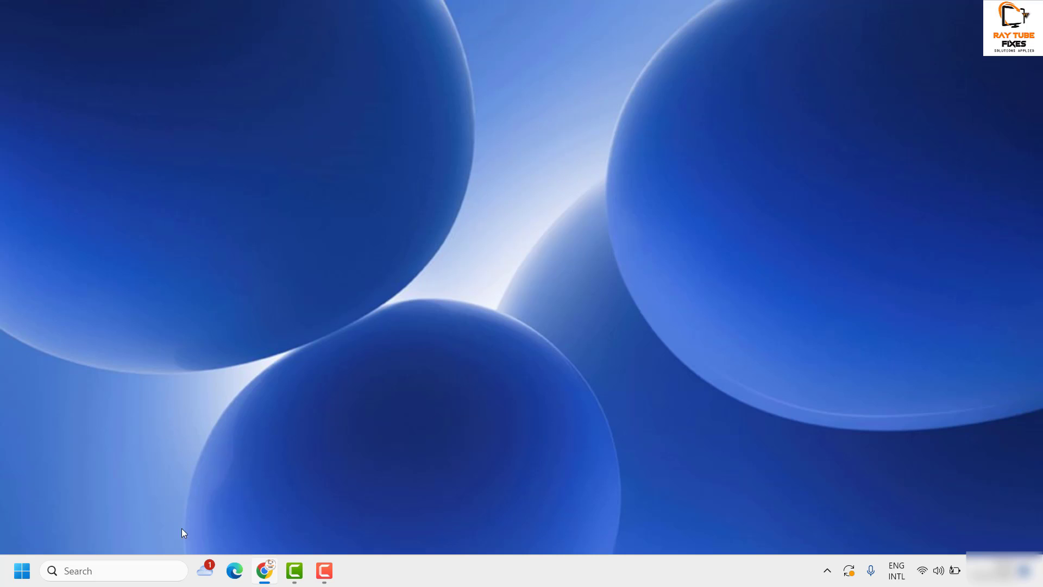
# - Find and open NVIDIA Control Panel, and set the preferred graphics processor to High-performance NVIDIA processor in the global 3D settings
pyautogui.click(123, 574)
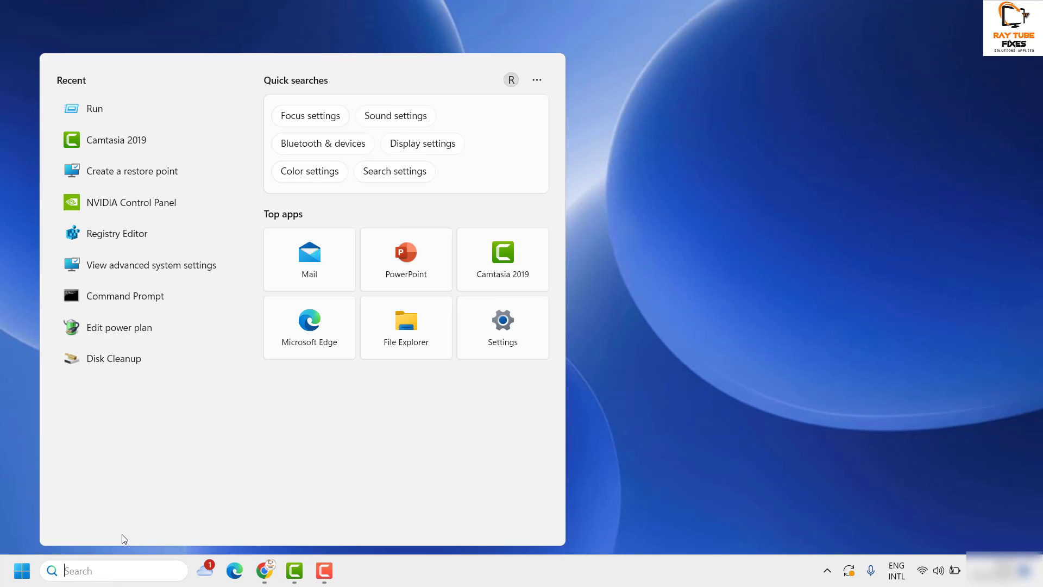
pyautogui.write('NVIDIA Control Panel')
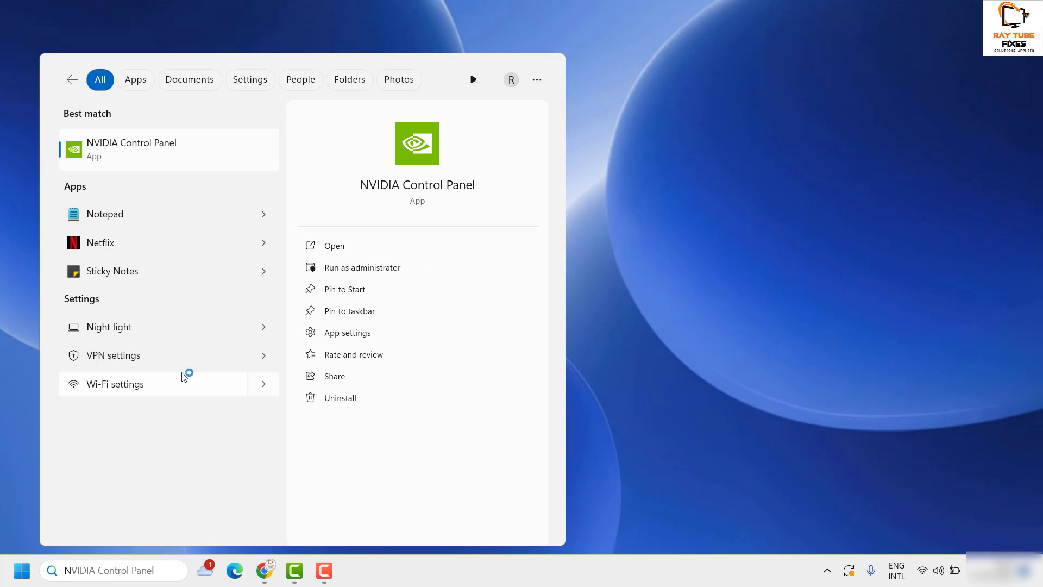
pyautogui.click(155, 168)
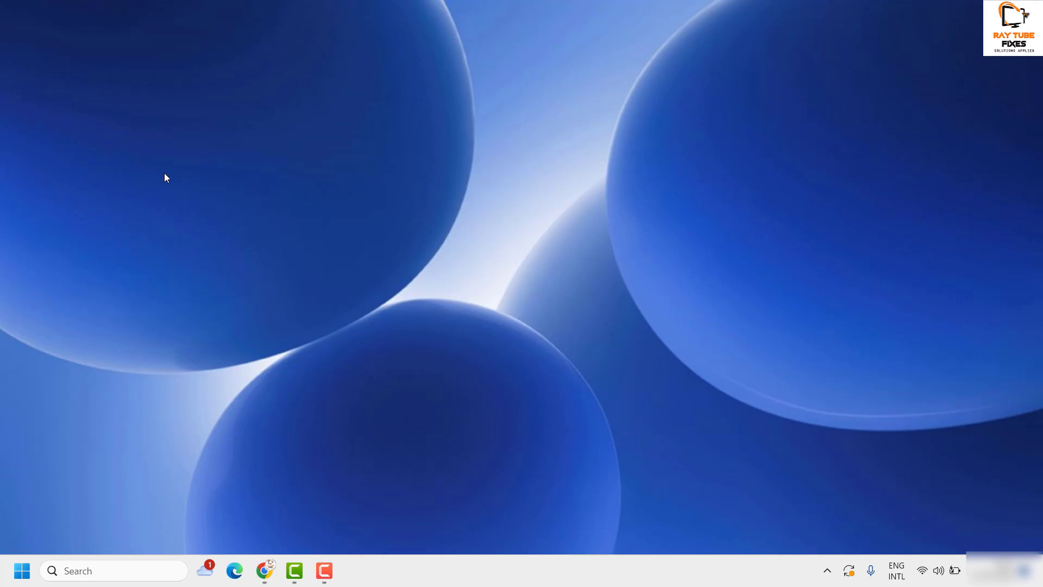
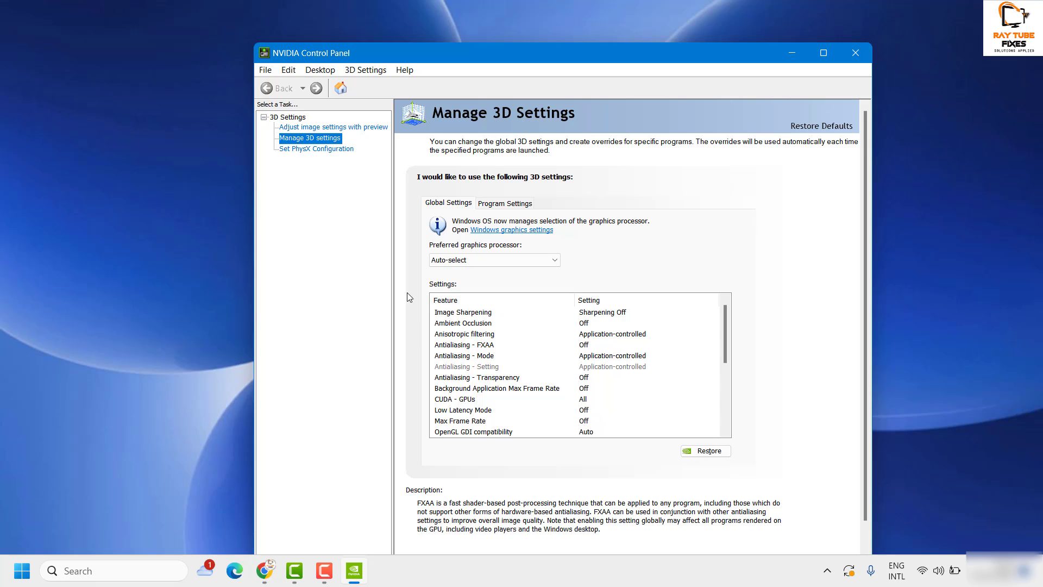
pyautogui.click(476, 262)
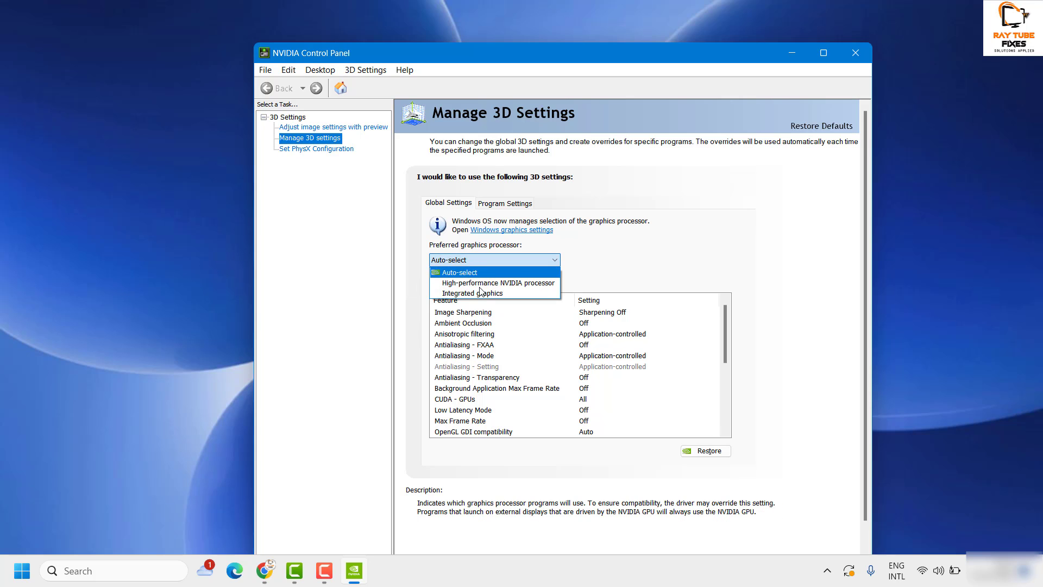
pyautogui.click(481, 288)
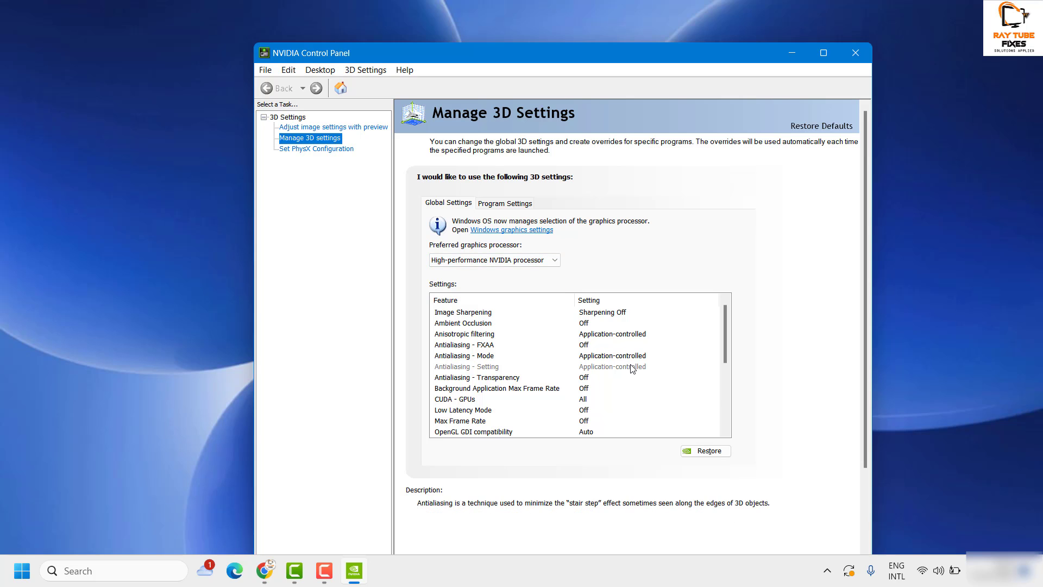
# - Set Optimize for Compute Performance to On in the global 3D settings
pyautogui.scroll(-2, 605, 389)
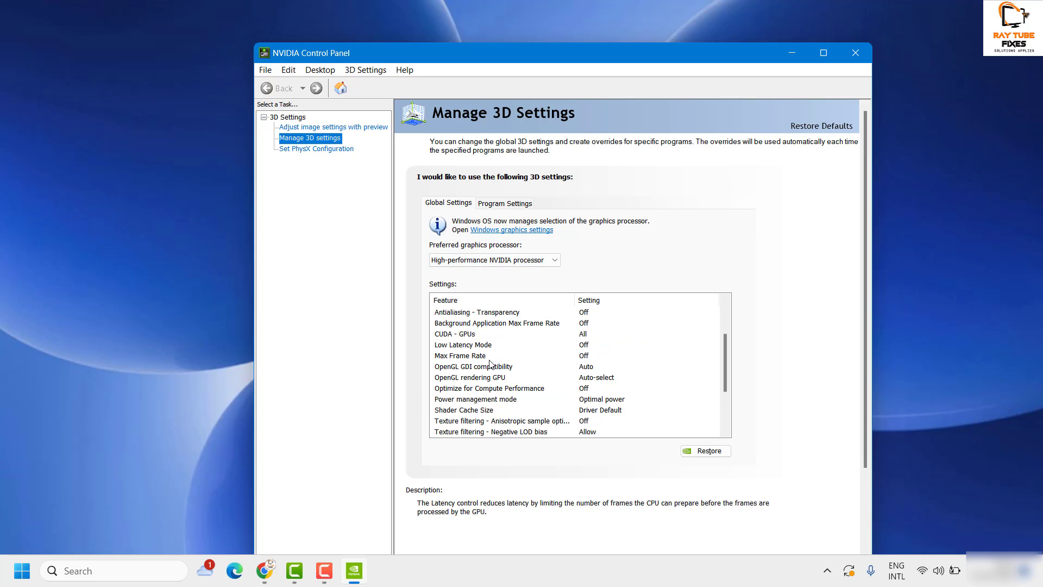
pyautogui.click(456, 390)
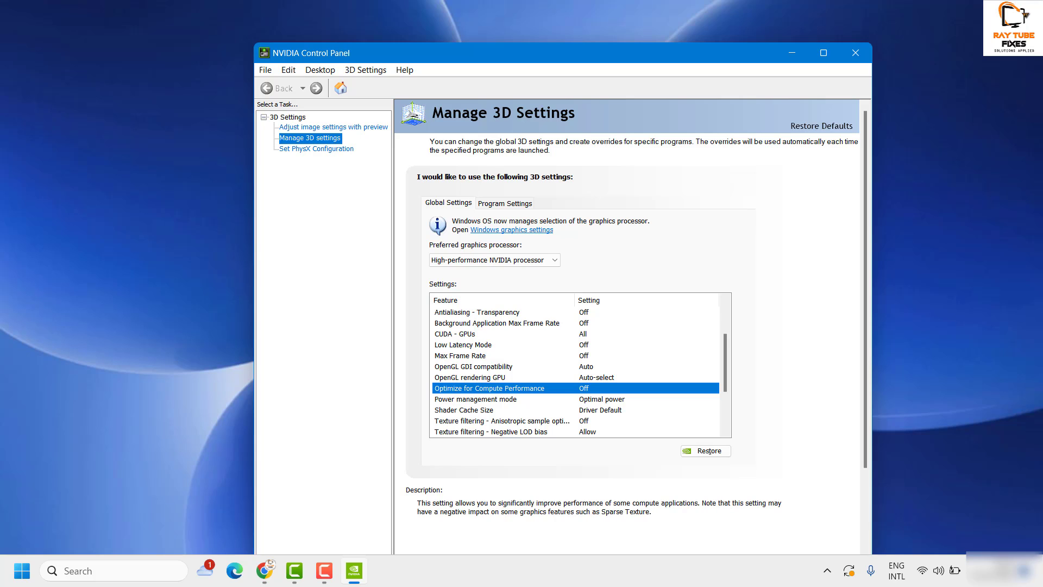
pyautogui.click(593, 388)
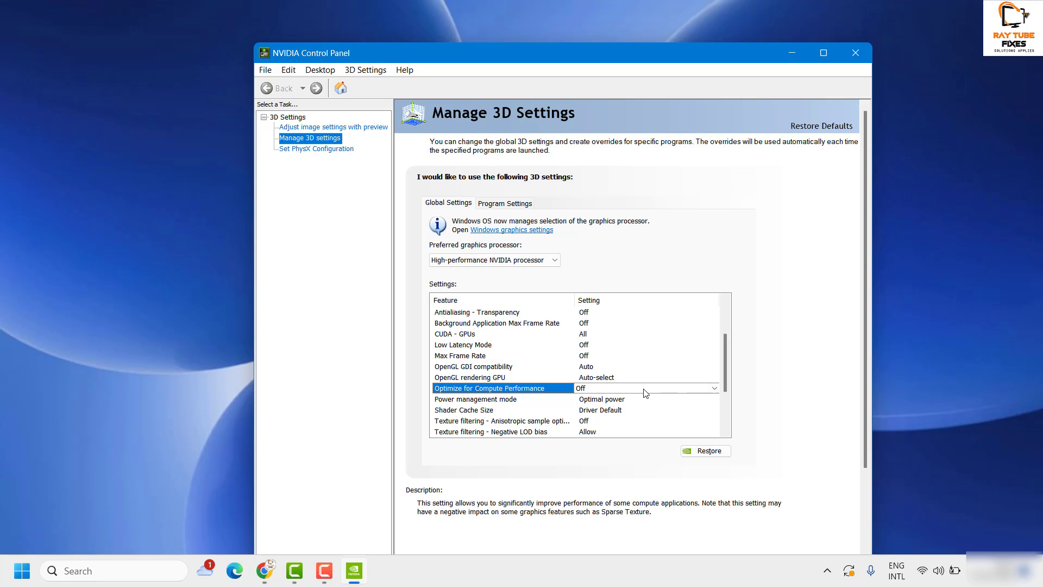
pyautogui.scroll(2, 646, 392)
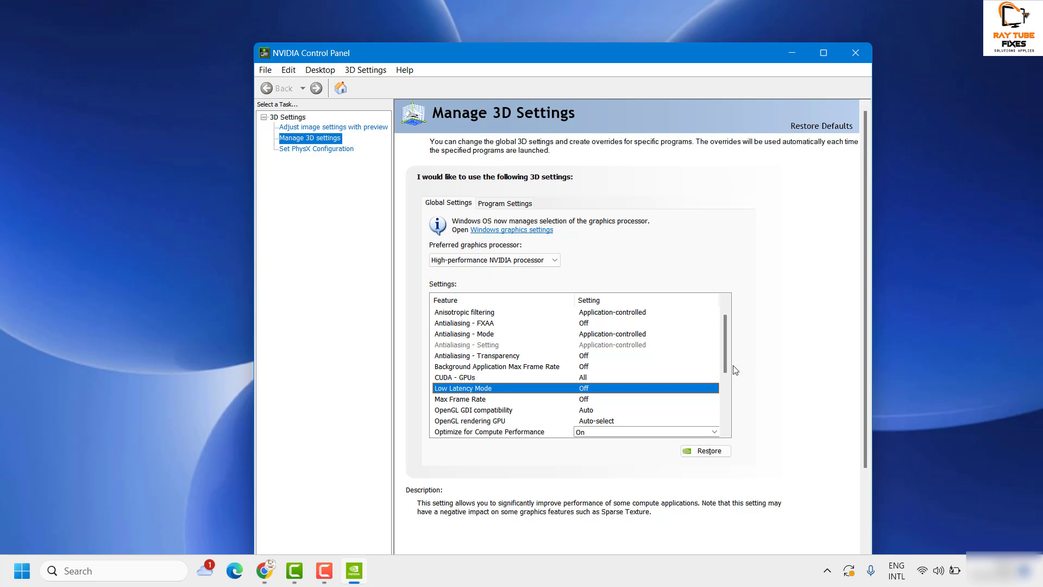
pyautogui.scroll(-1, 723, 375)
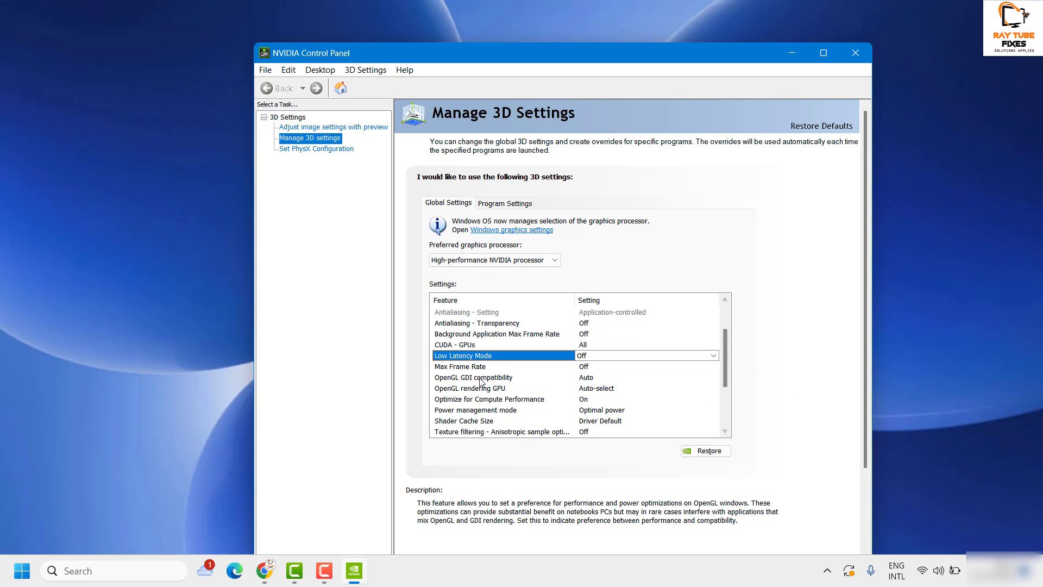
# - Check the available Power management mode options and keep Optimal power
pyautogui.click(459, 411)
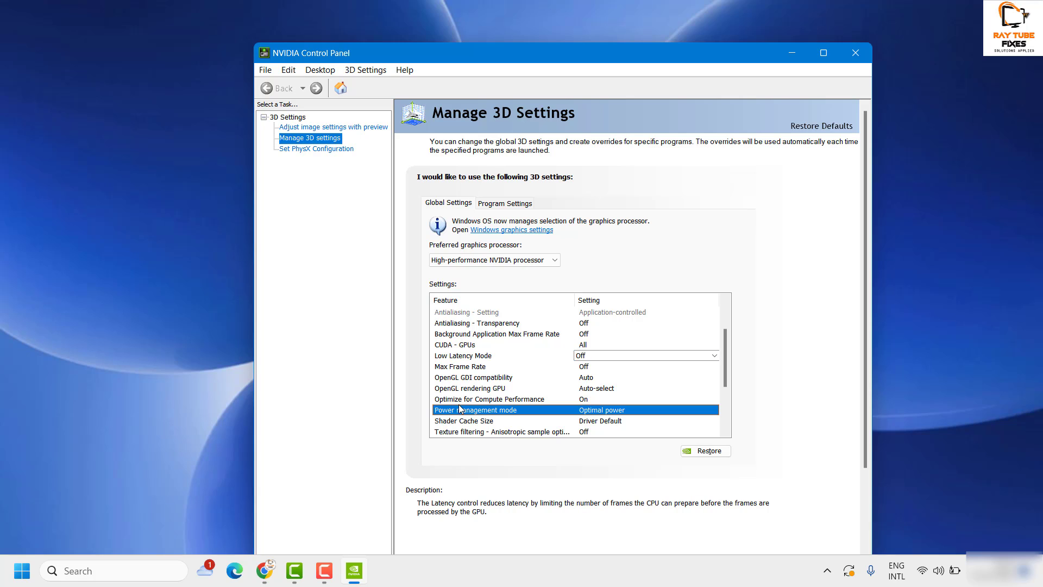
pyautogui.click(633, 411)
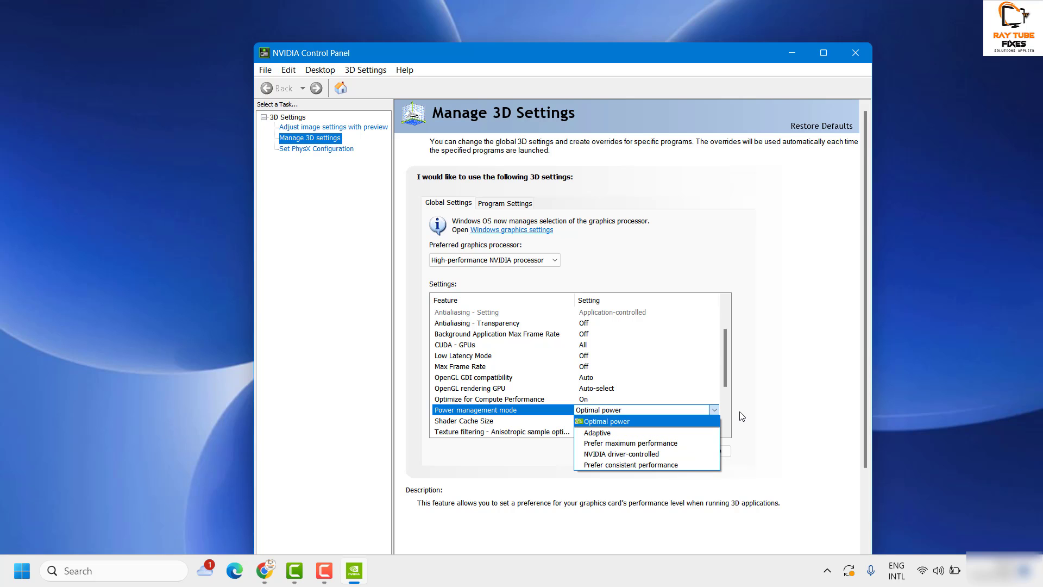
pyautogui.click(808, 420)
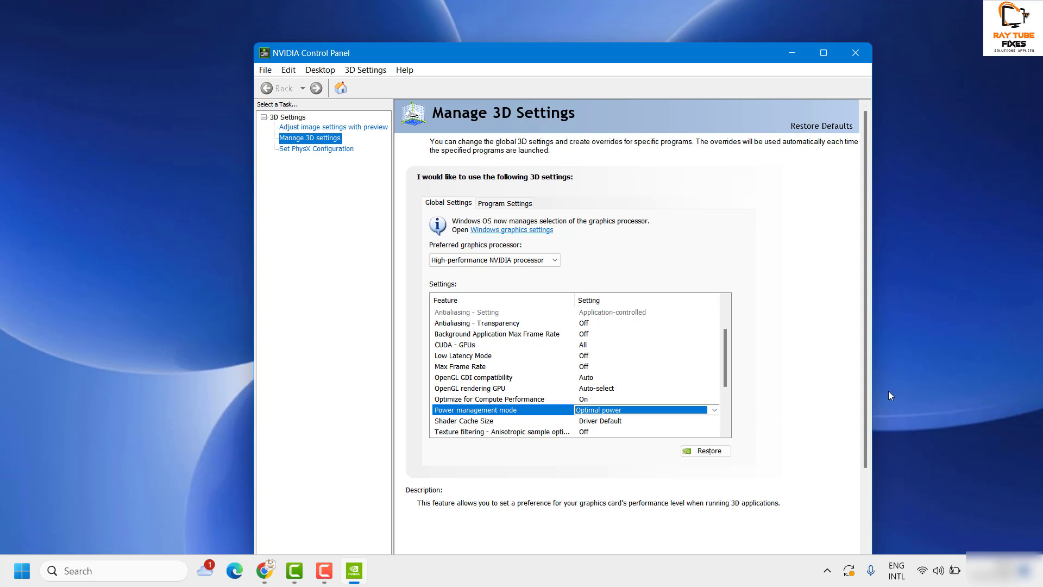
# - Maximize the NVIDIA Control Panel window and close it without applying the pending 3D settings changes
pyautogui.moveTo(867, 419); pyautogui.dragTo(868, 536)
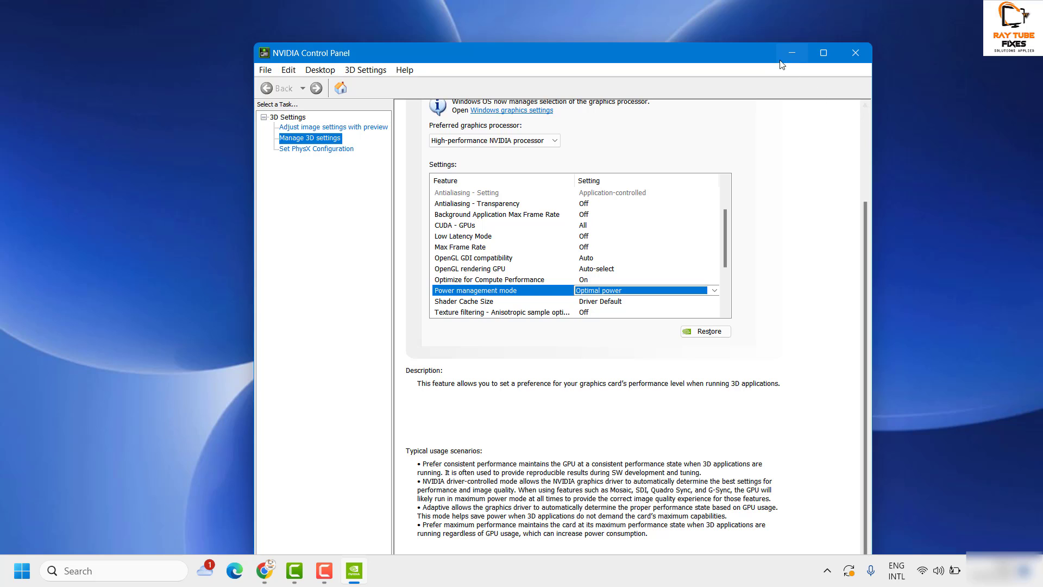
pyautogui.moveTo(752, 60); pyautogui.dragTo(705, 2)
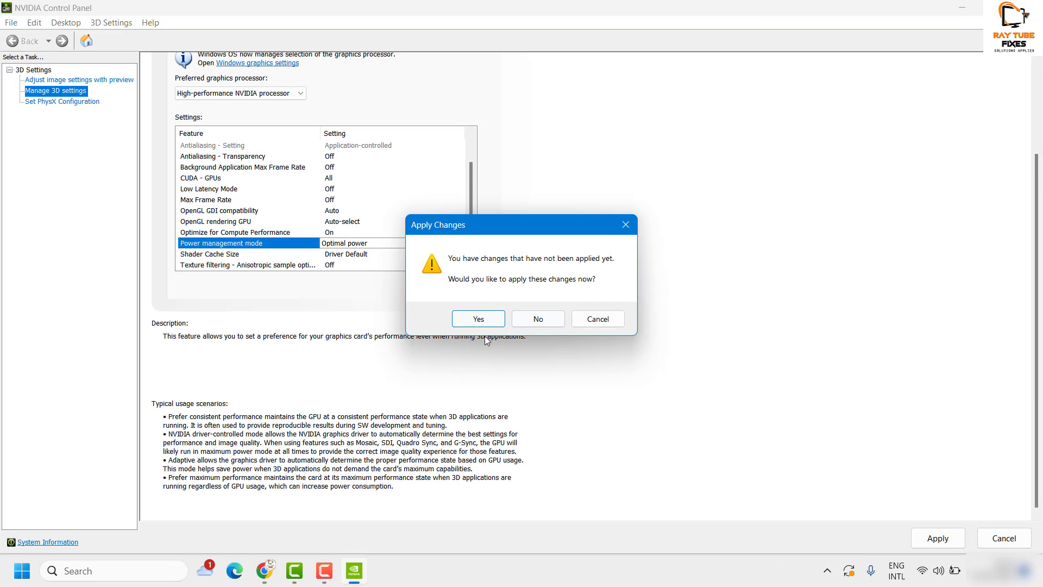
pyautogui.click(591, 324)
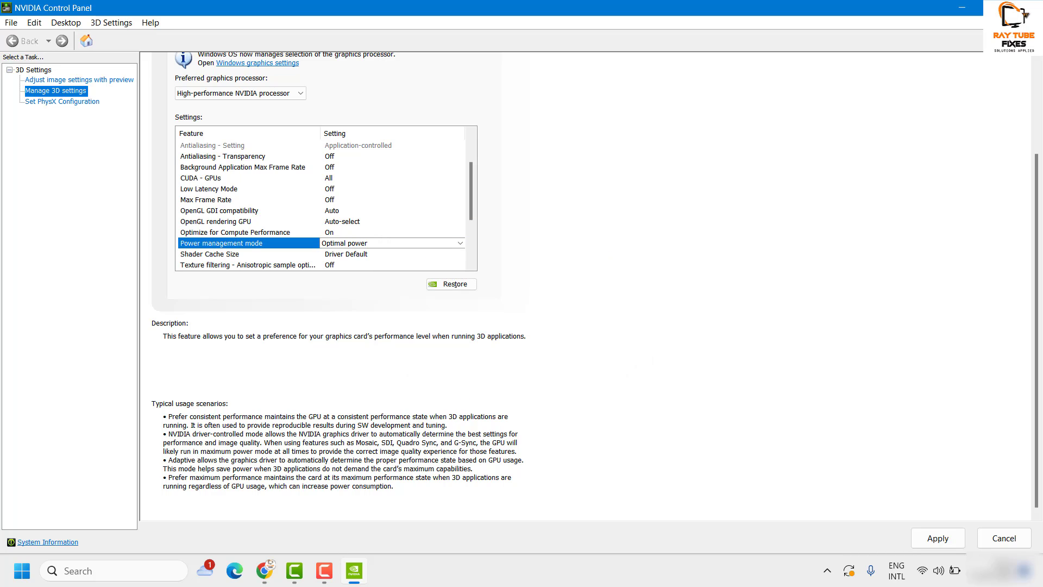
pyautogui.click(1029, 7)
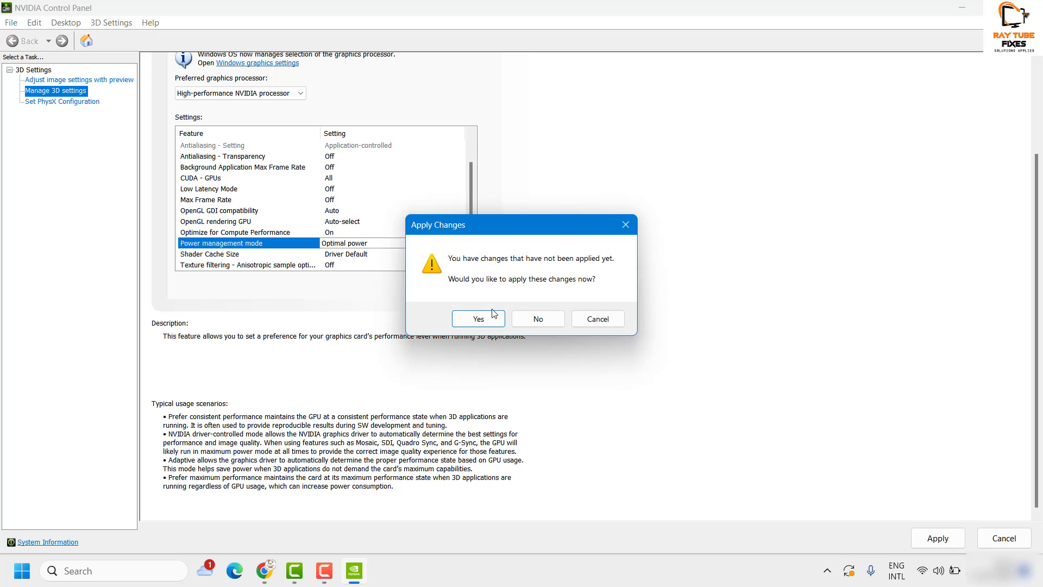
pyautogui.click(550, 320)
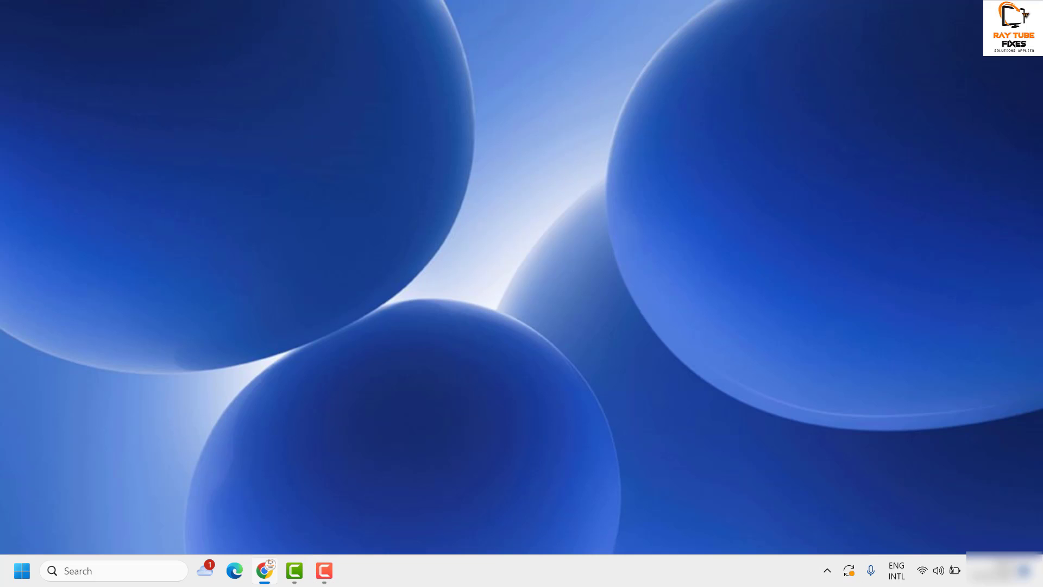
# - Search Windows for "create res", open the Create a restore point settings, and move the System Properties window toward the middle of the desktop
pyautogui.click(105, 574)
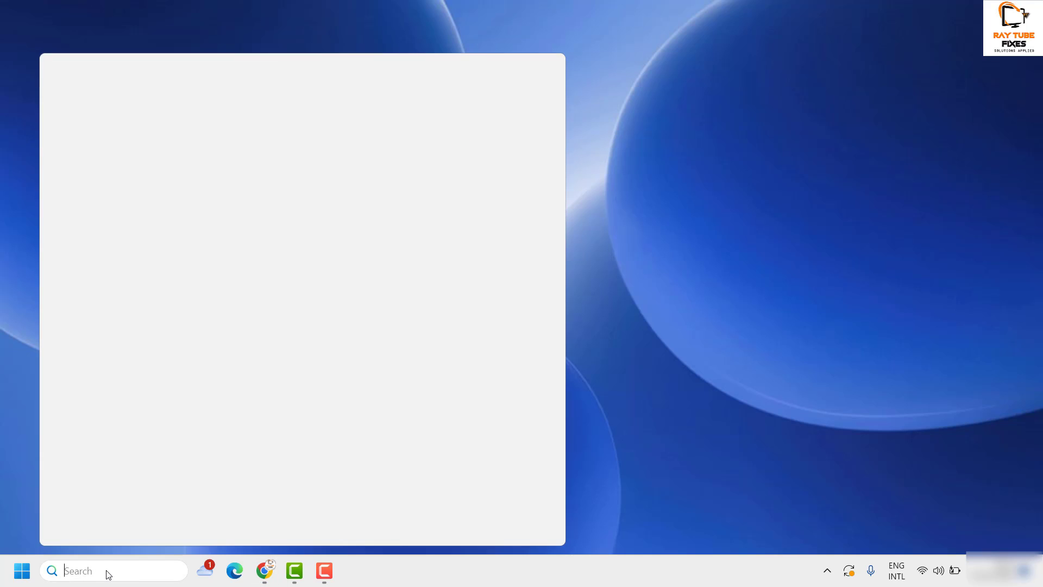
pyautogui.write('create res')
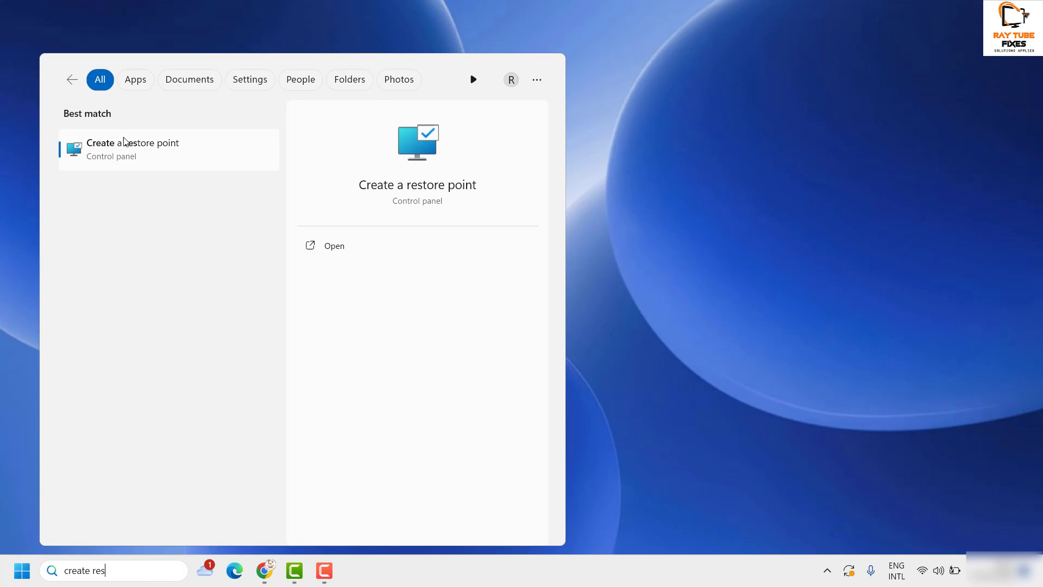
pyautogui.click(151, 152)
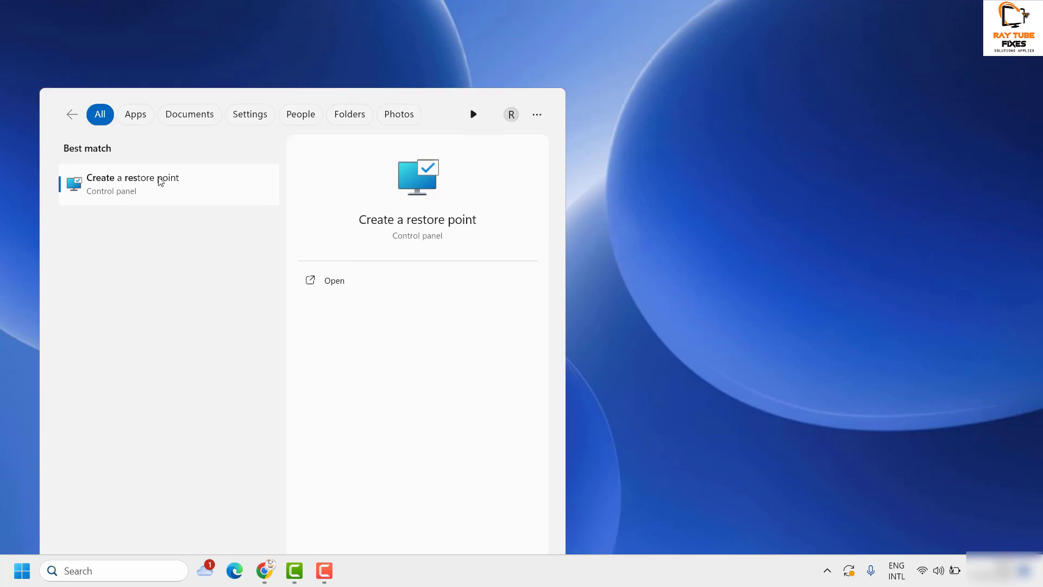
pyautogui.moveTo(196, 77); pyautogui.dragTo(593, 103)
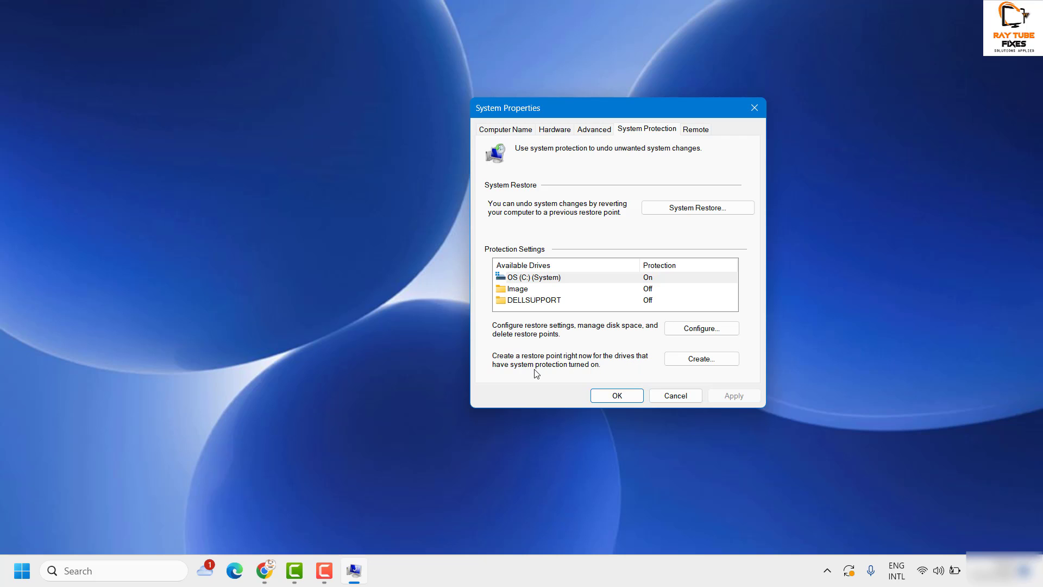
# - Try to create a restore point with the description "TEs", and cancel the dialog
pyautogui.click(692, 360)
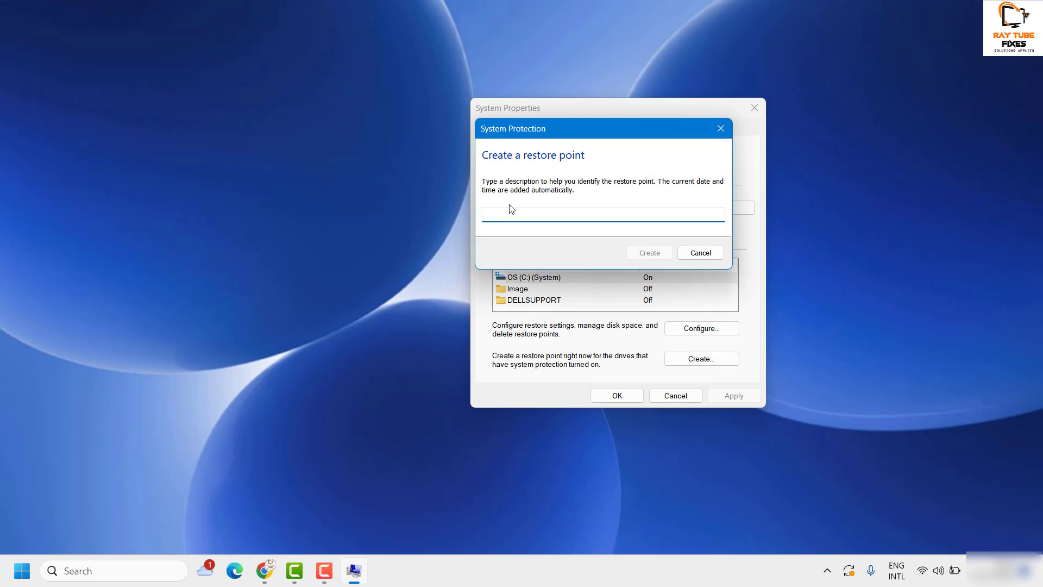
pyautogui.write('TEs')
pyautogui.click(704, 254)
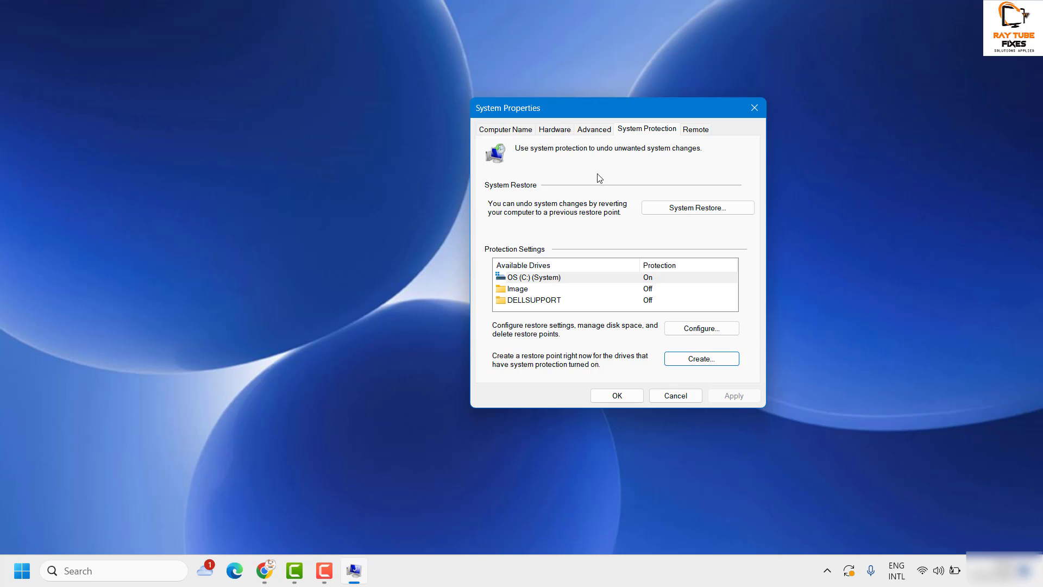
pyautogui.press('Tab')
pyautogui.click(693, 211)
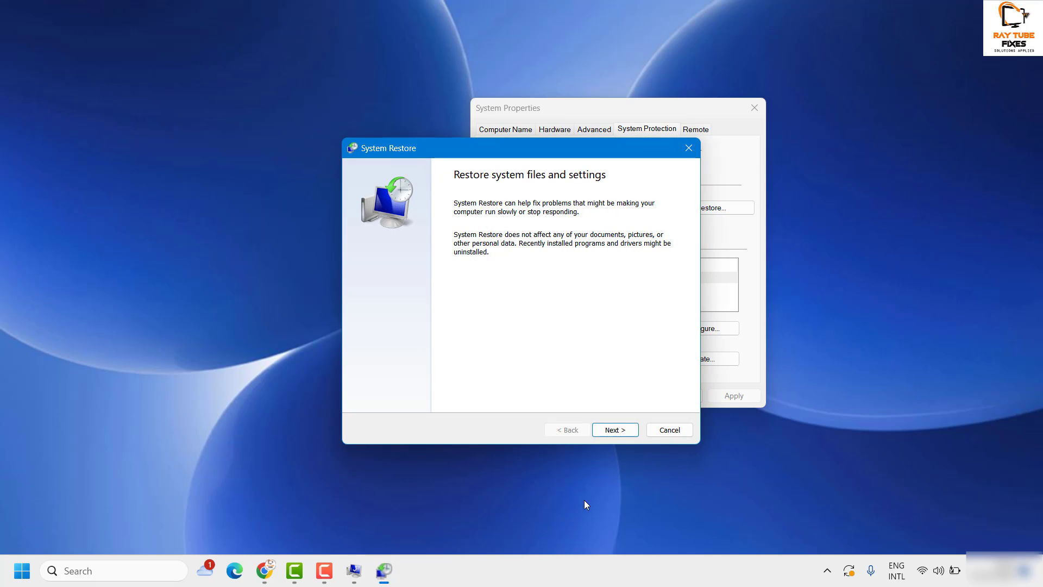
pyautogui.click(632, 429)
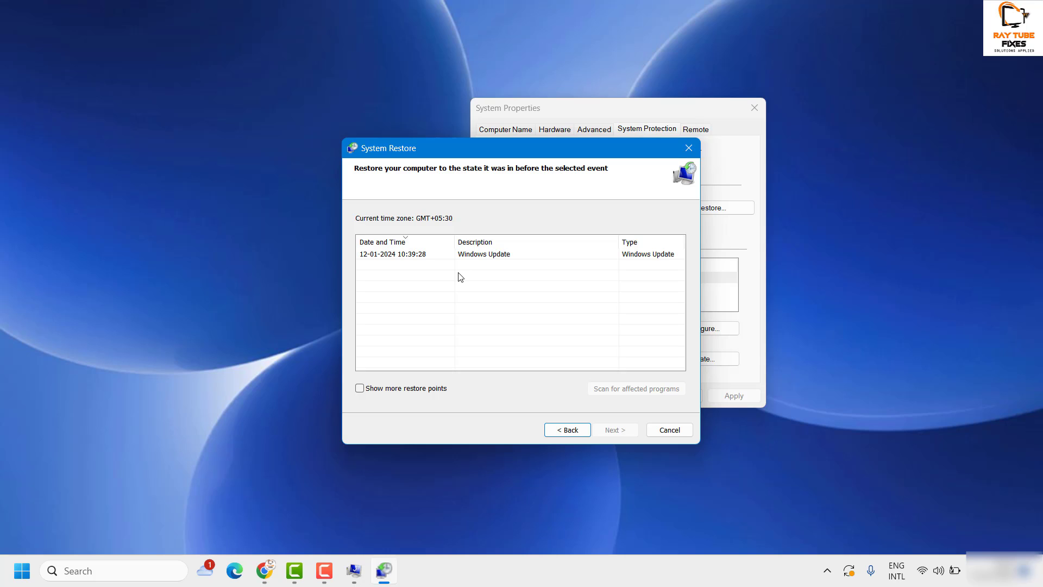
pyautogui.click(360, 388)
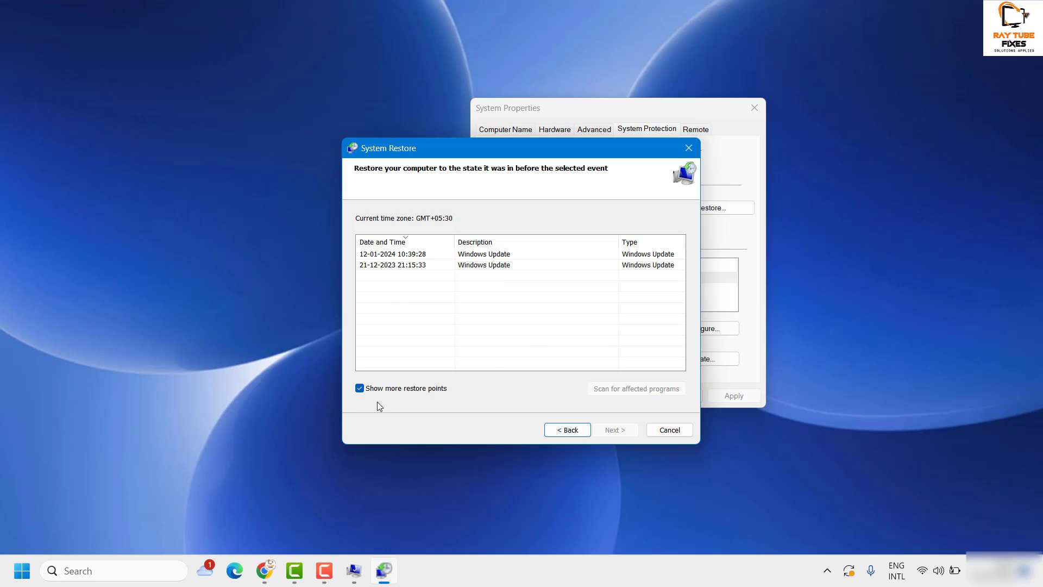
pyautogui.click(390, 255)
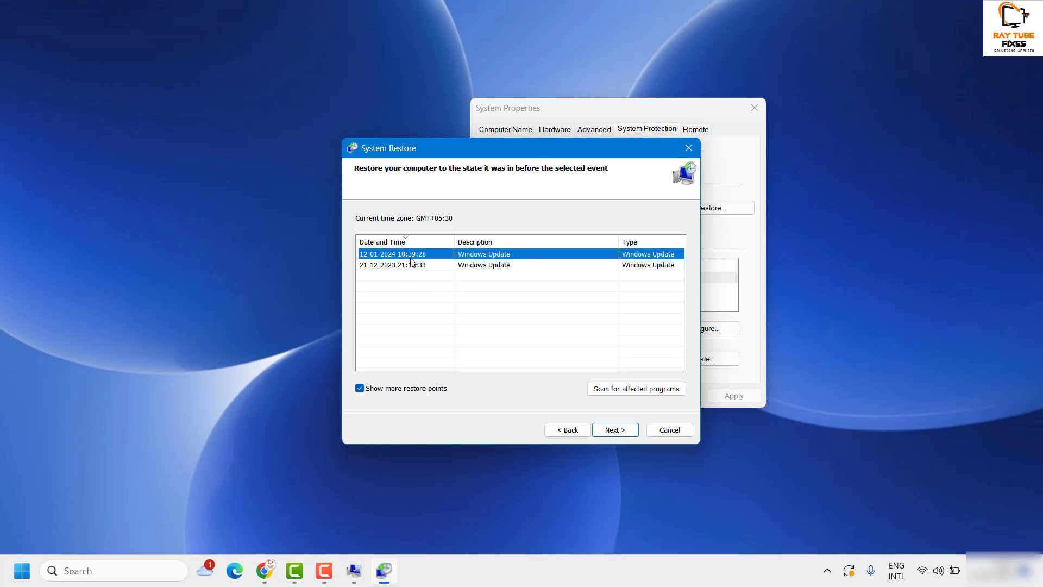
pyautogui.click(387, 266)
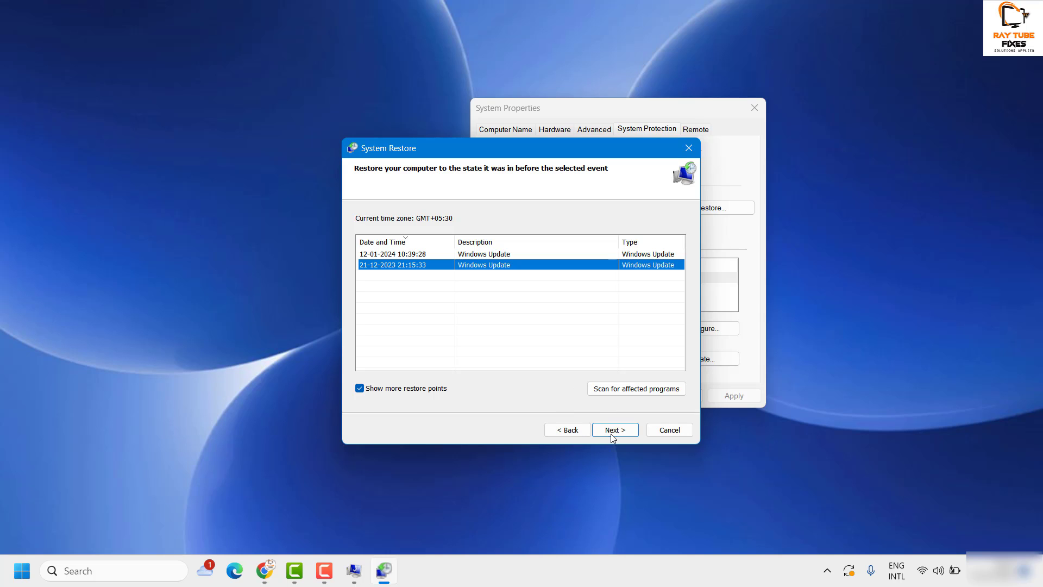
pyautogui.click(670, 429)
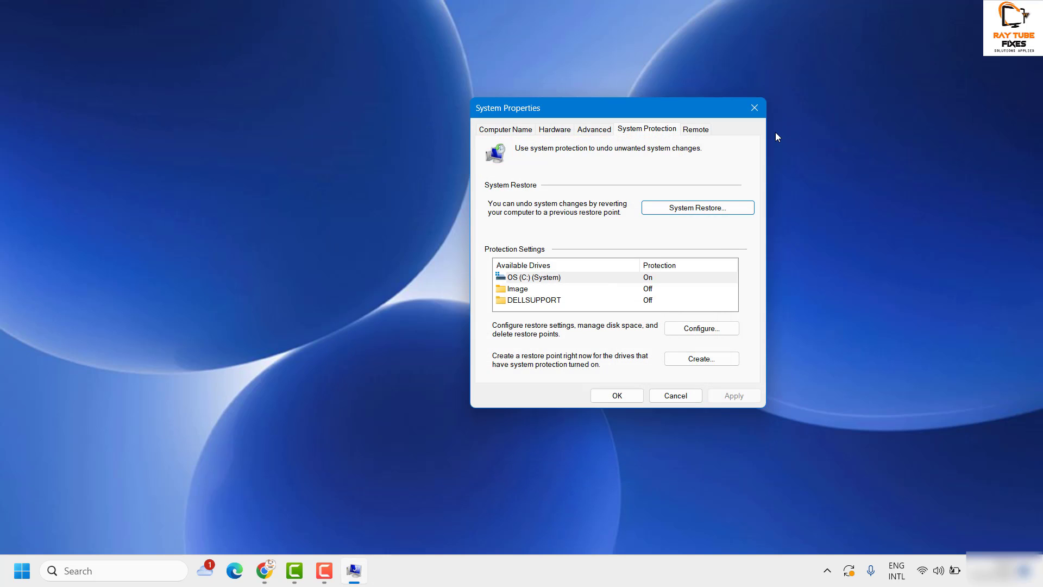
pyautogui.click(759, 108)
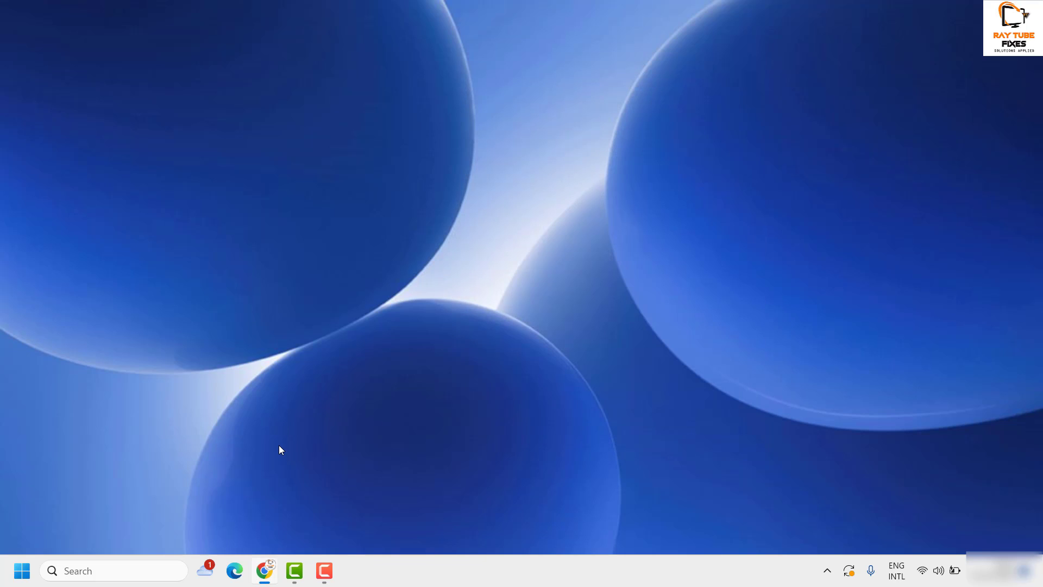